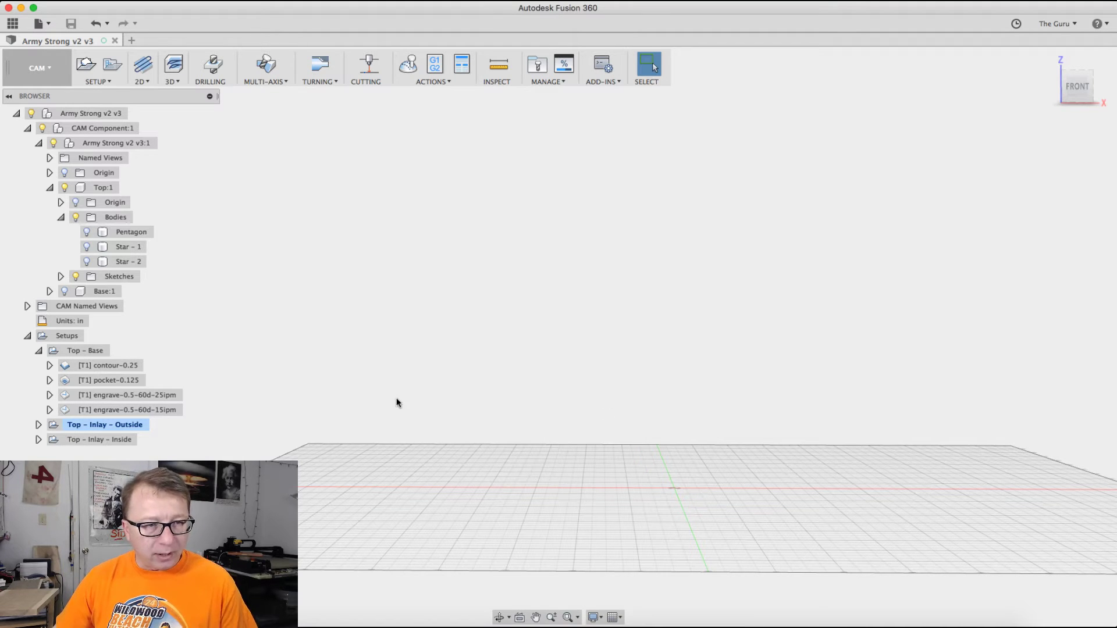
Show the contour-0.25 toolpath with the Pentagon body visible, orbiting to inspect its step-downs.
{"action": "left_click", "coordinate": [117, 368]}
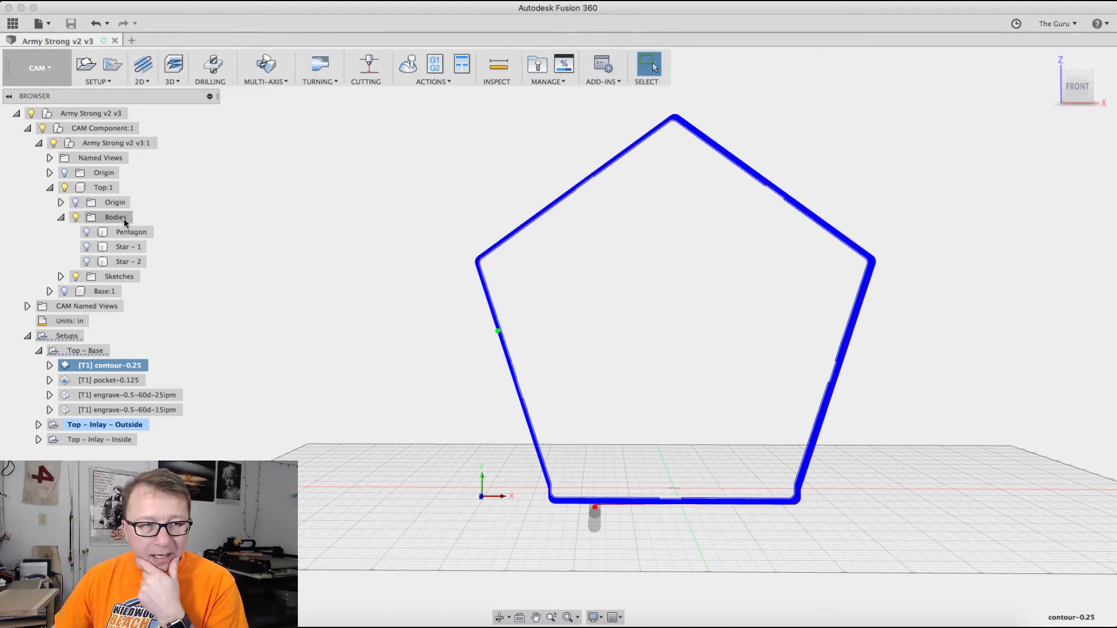
{"action": "left_click", "coordinate": [87, 232]}
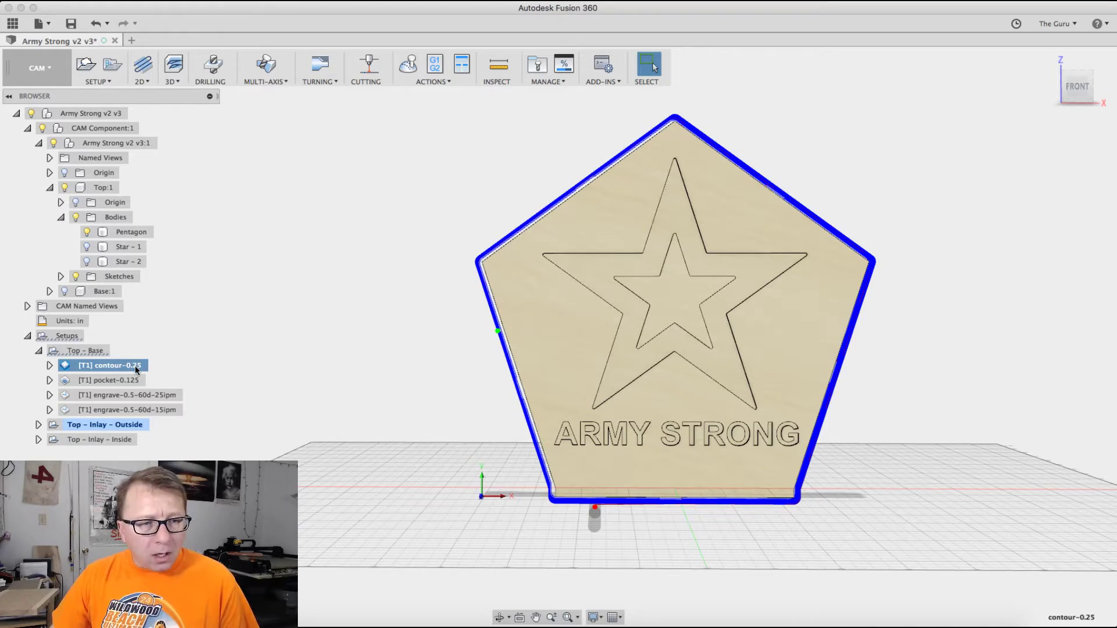
{"action": "middle_click_drag", "start_coordinate": [745, 464], "coordinate": [704, 355], "text": "shift"}
{"action": "key", "text": "Escape"}
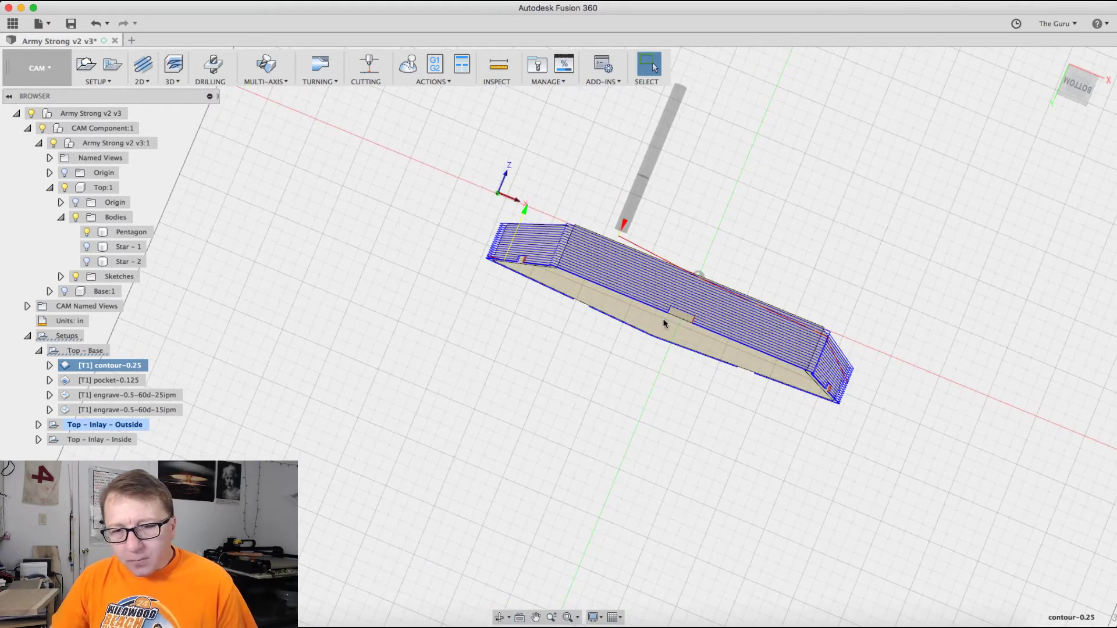
{"action": "middle_click_drag", "start_coordinate": [666, 322], "coordinate": [667, 325], "text": "shift"}
{"action": "scroll", "coordinate": [668, 324], "scroll_direction": "up", "scroll_amount": 3}
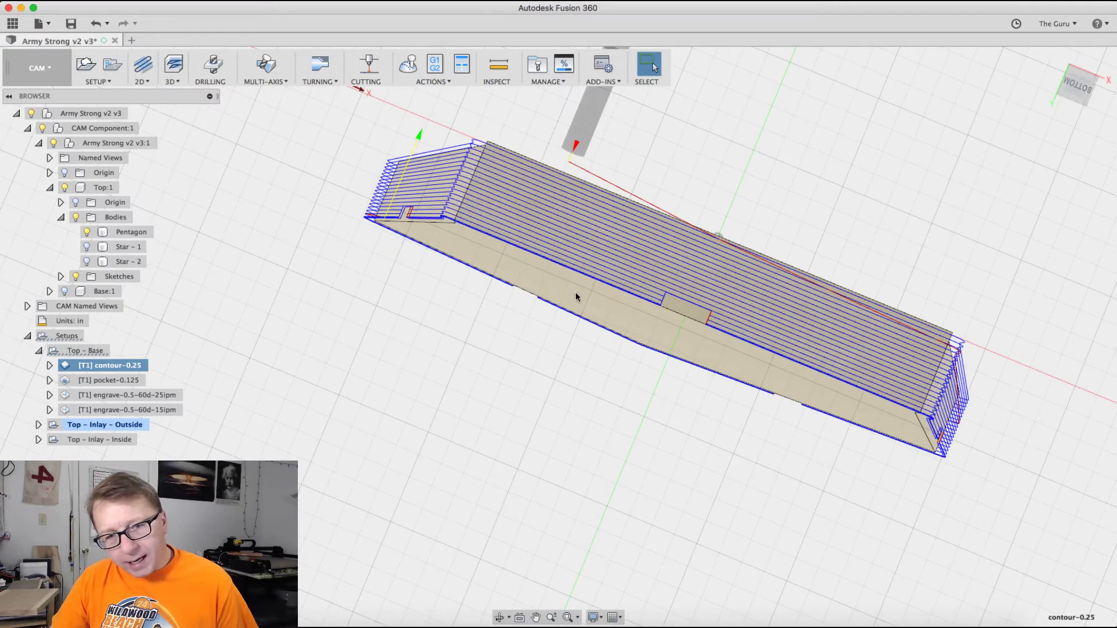
{"action": "middle_click_drag", "start_coordinate": [586, 241], "coordinate": [563, 370], "text": "shift"}
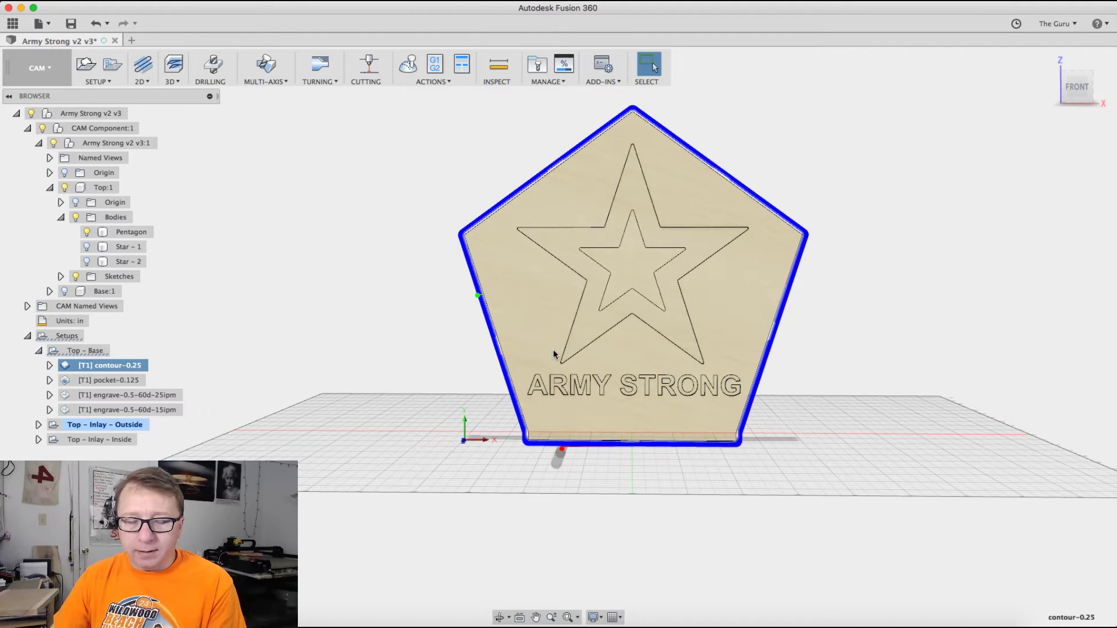
Open the contour-0.25 operation for editing and move its dialog off the part.
{"action": "right_click", "coordinate": [118, 367]}
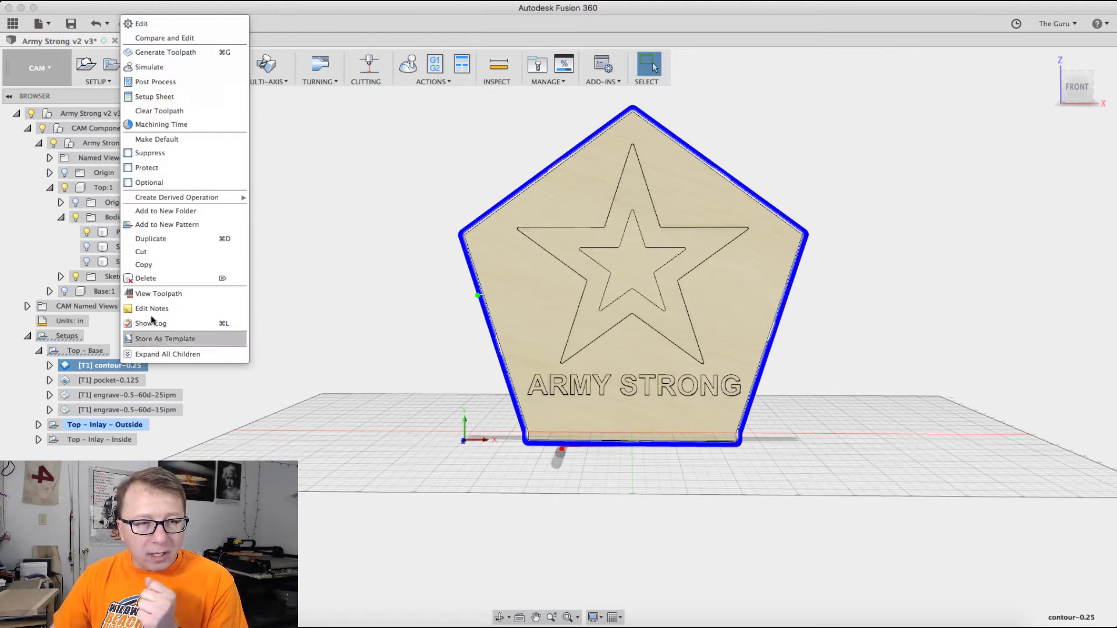
{"action": "left_click", "coordinate": [154, 25]}
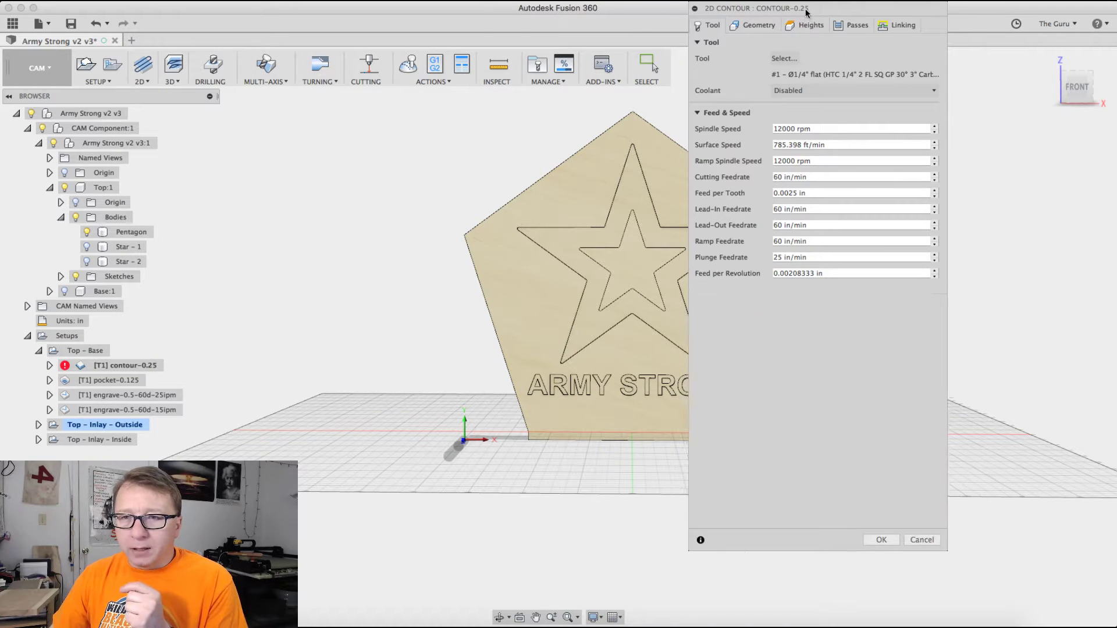
{"action": "left_click_drag", "start_coordinate": [806, 8], "coordinate": [761, 10]}
Review the Geometry and Heights tabs, then the Passes tab's 0.2375 in stepover and 0.05 in stepdown.
{"action": "left_click", "coordinate": [708, 25]}
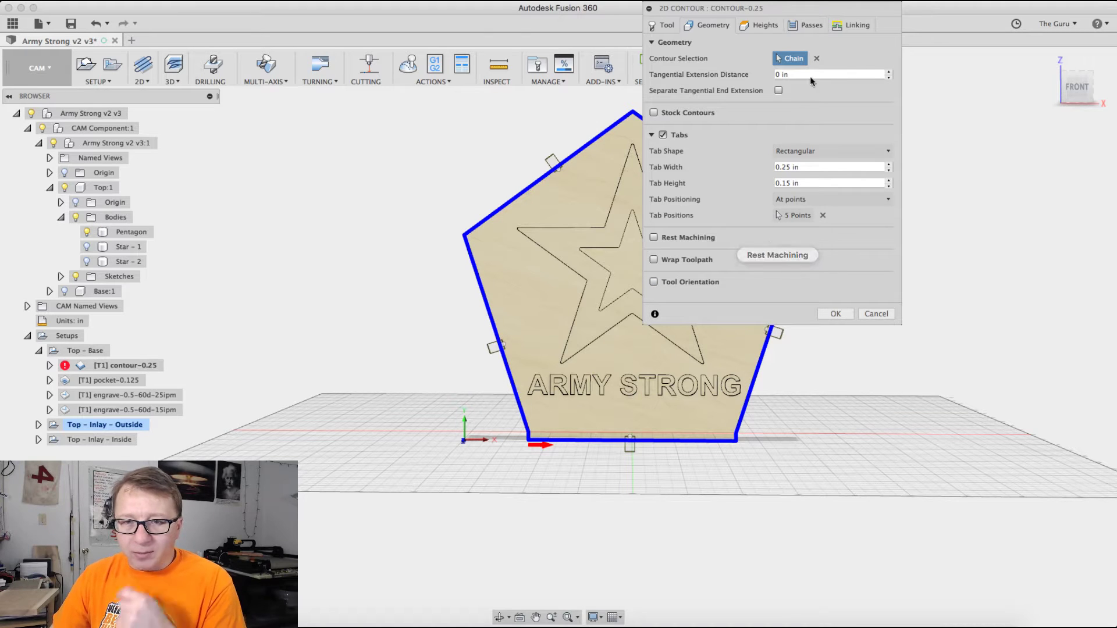
{"action": "left_click", "coordinate": [760, 25]}
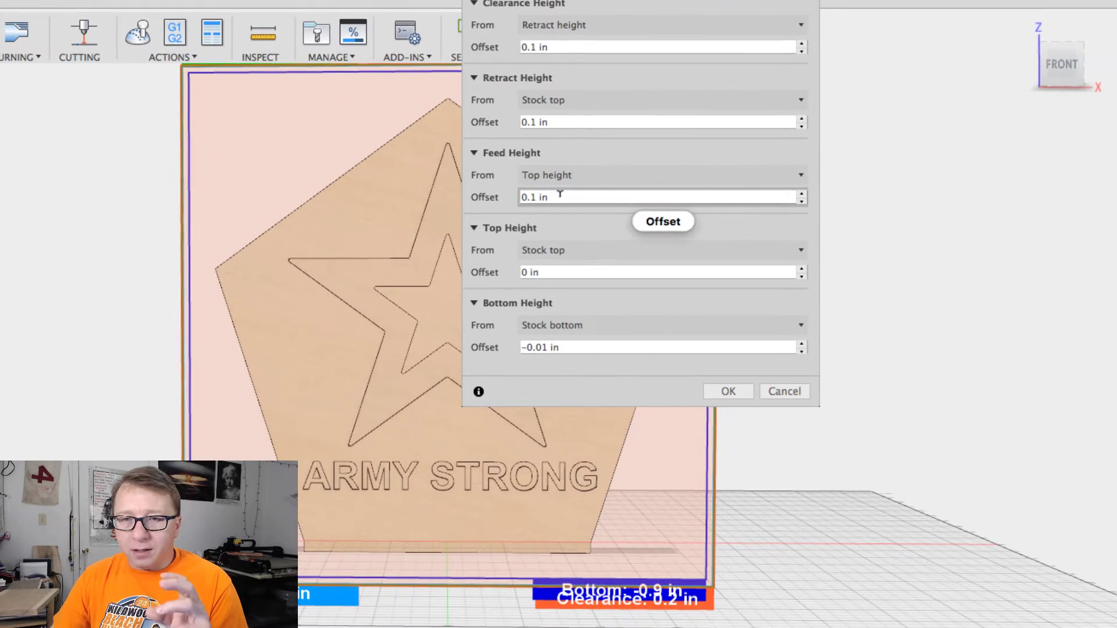
{"action": "mouse_move", "coordinate": [560, 194]}
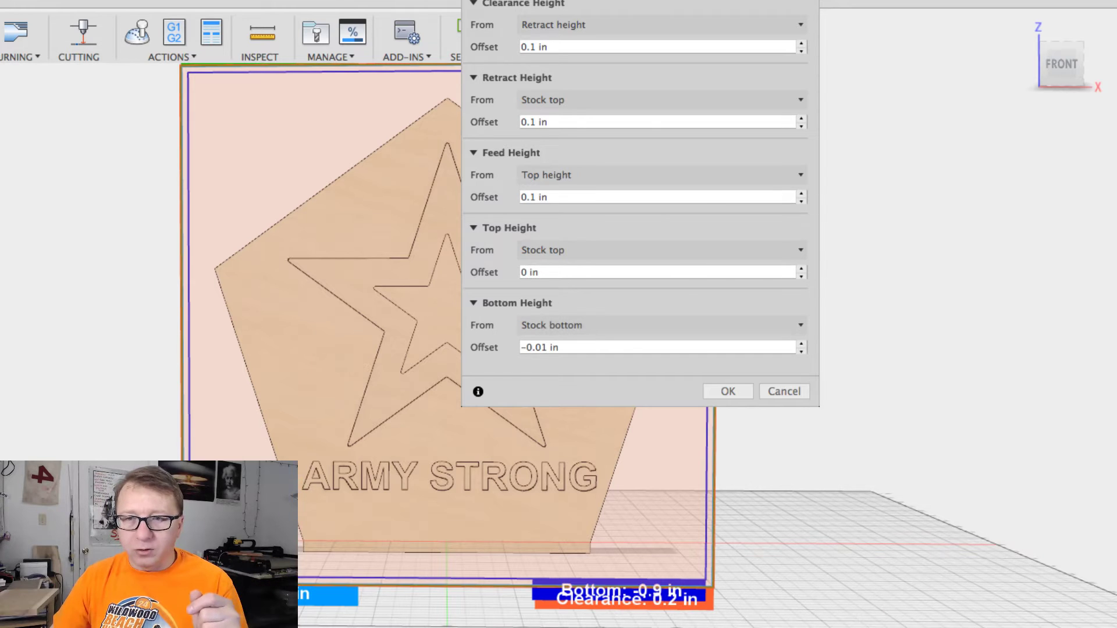
{"action": "left_click", "coordinate": [715, 1]}
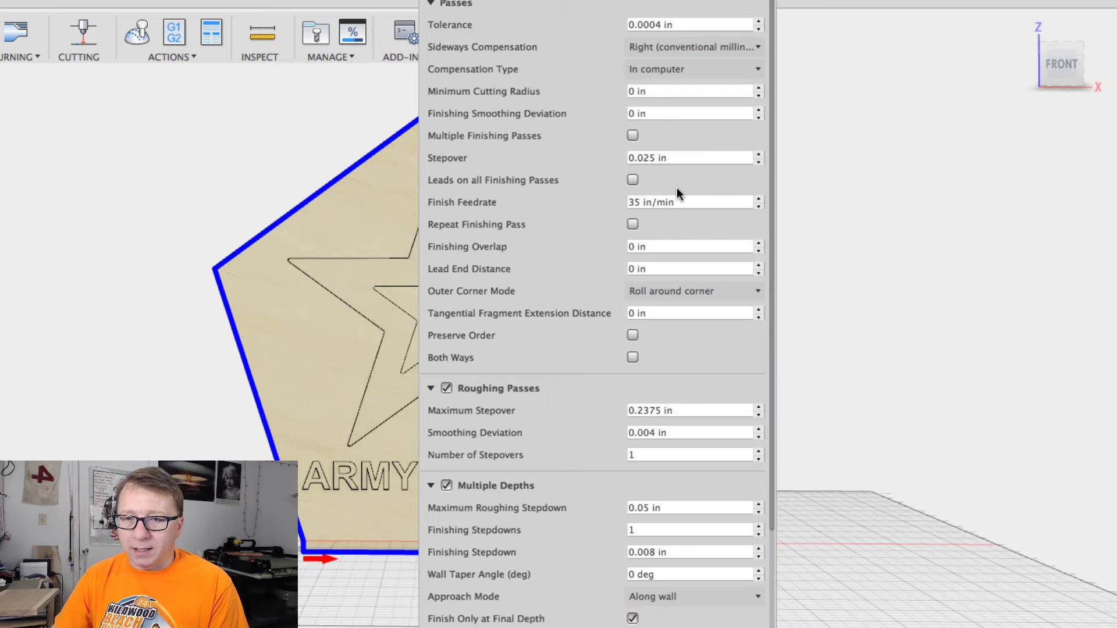
{"action": "left_click", "coordinate": [734, 202]}
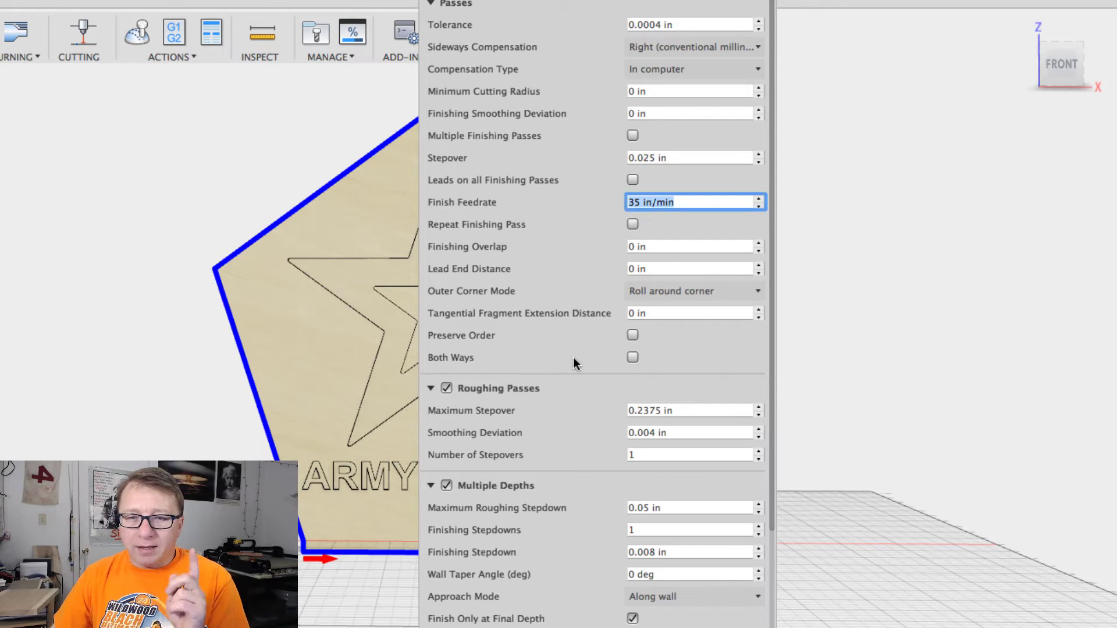
Scroll the Passes options, then show the Tool tab's 12000 rpm, 60 in/min feed and 25 in/min plunge.
{"action": "scroll", "coordinate": [579, 358], "scroll_direction": "down", "scroll_amount": 5}
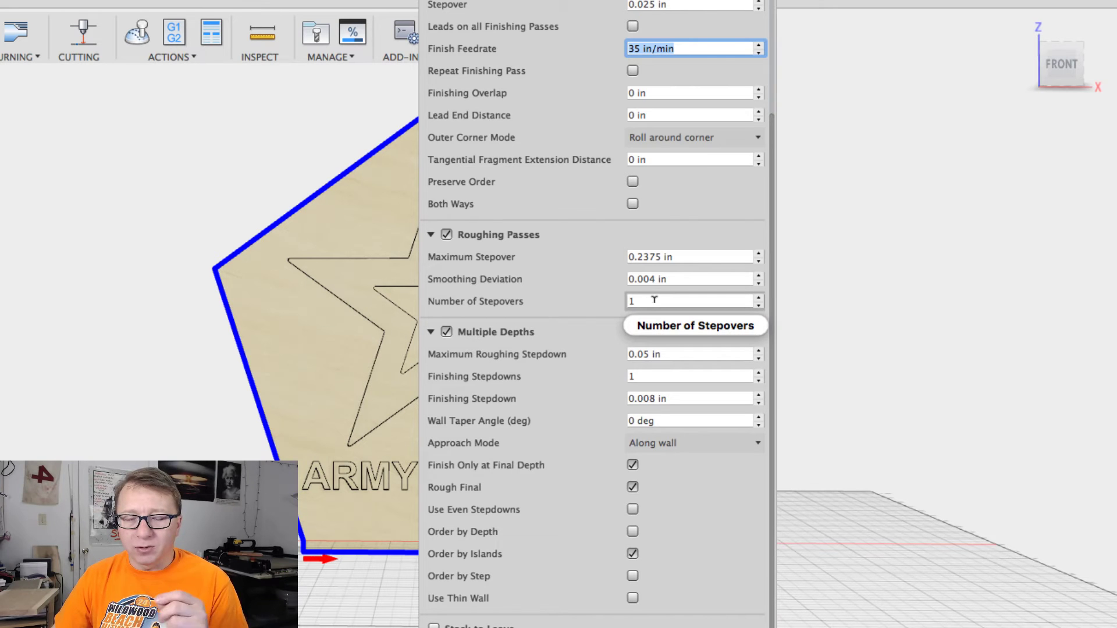
{"action": "mouse_move", "coordinate": [654, 299]}
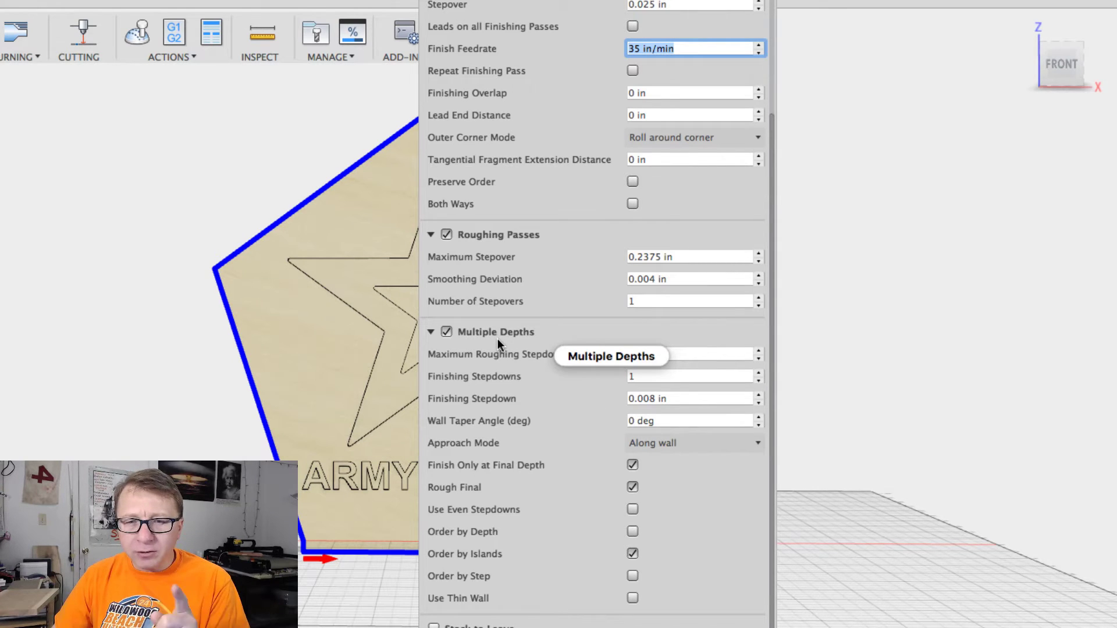
{"action": "mouse_move", "coordinate": [498, 341]}
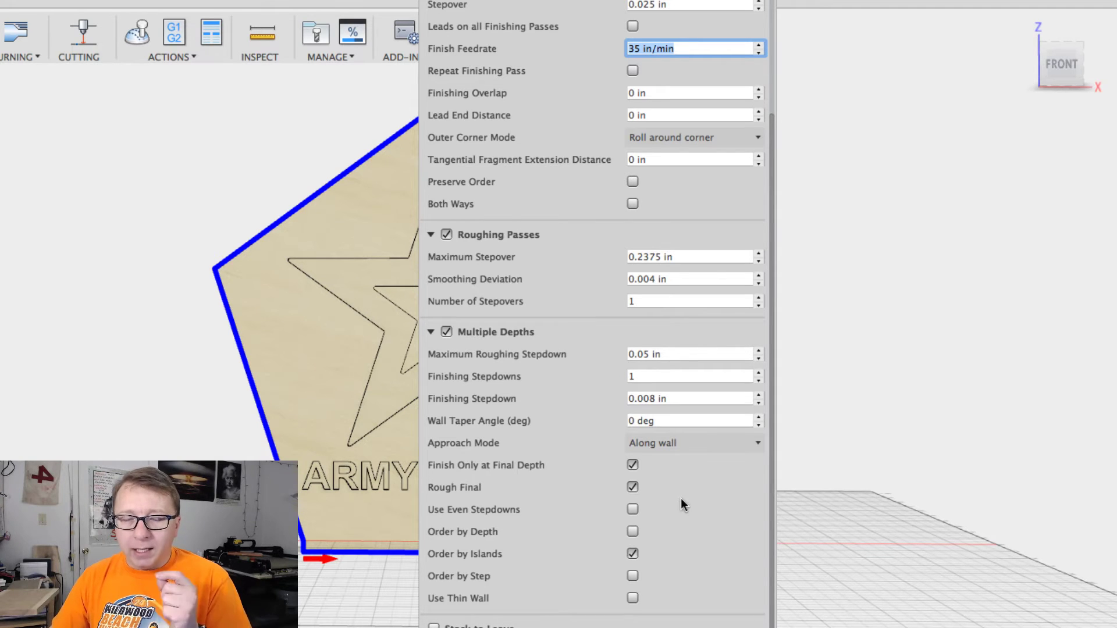
{"action": "scroll", "coordinate": [681, 504], "scroll_direction": "up", "scroll_amount": 3}
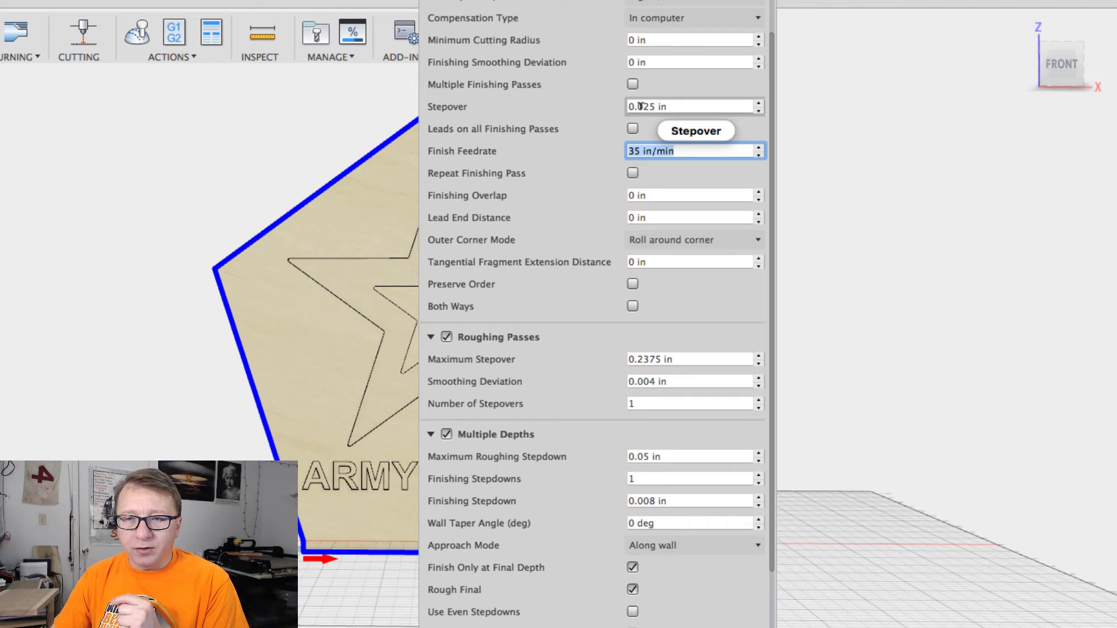
{"action": "mouse_move", "coordinate": [630, 105]}
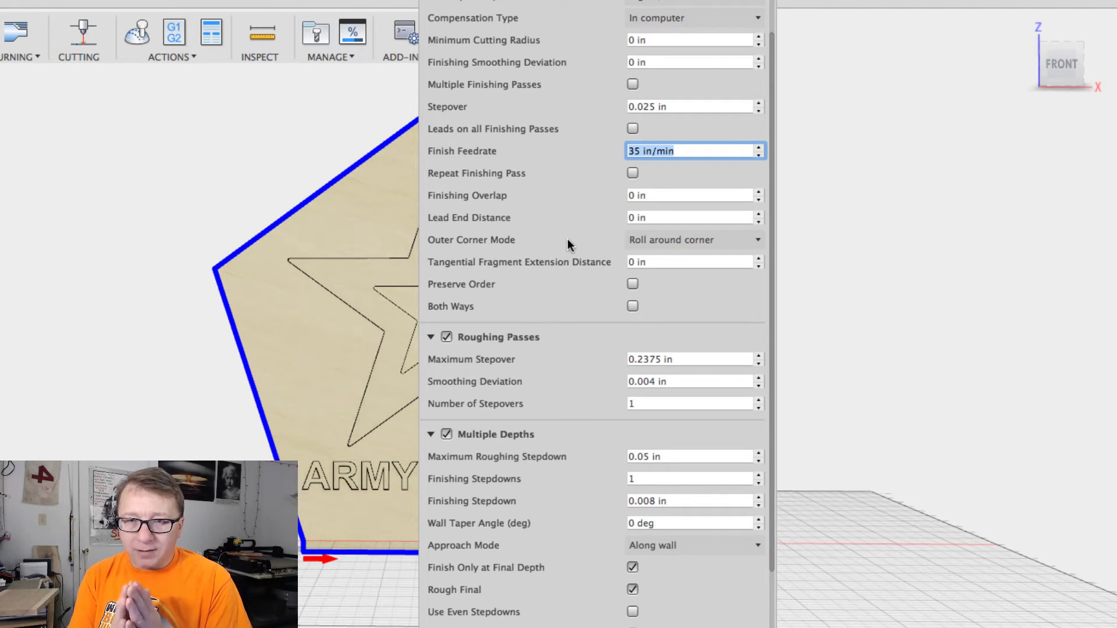
{"action": "left_click", "coordinate": [469, 3]}
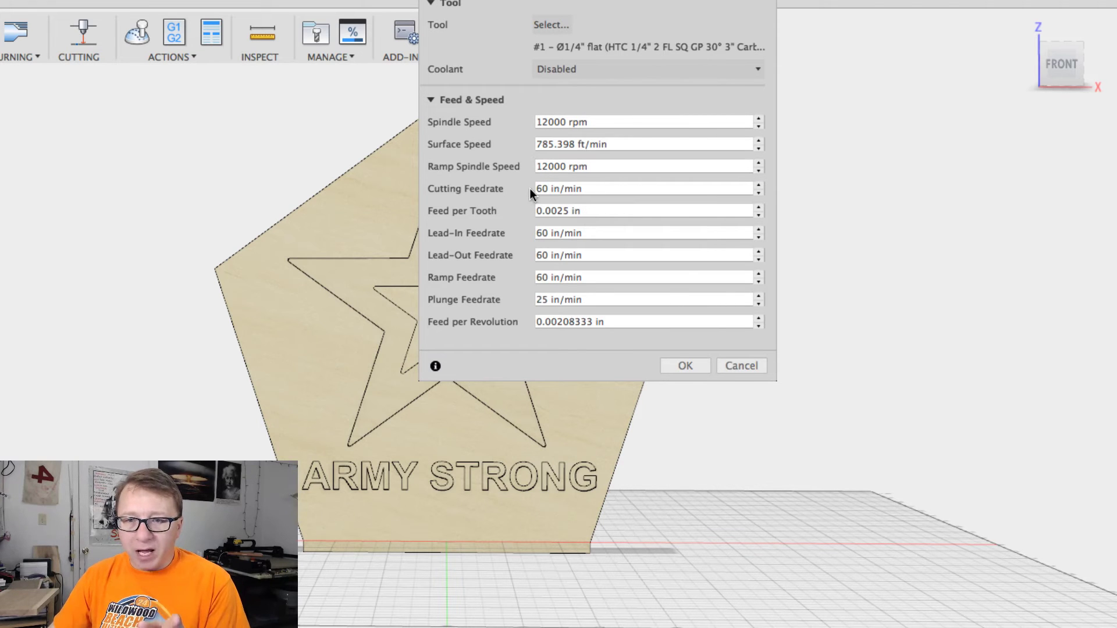
Point out the 60 in/min cutting feedrate, then return to the Passes tab.
{"action": "left_click", "coordinate": [608, 186]}
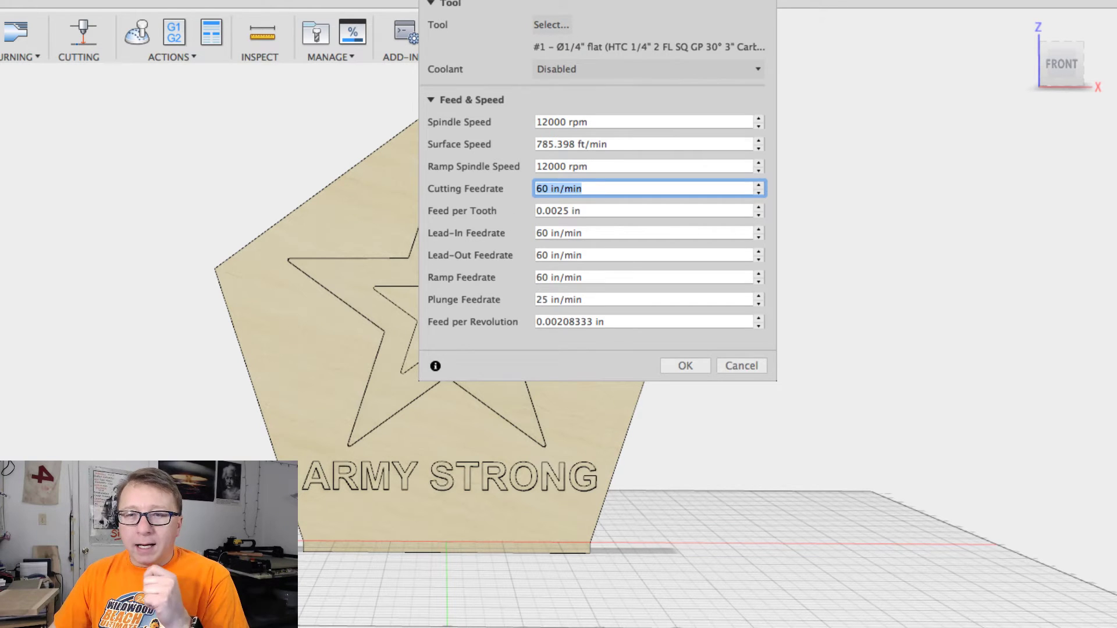
{"action": "left_click", "coordinate": [558, 2]}
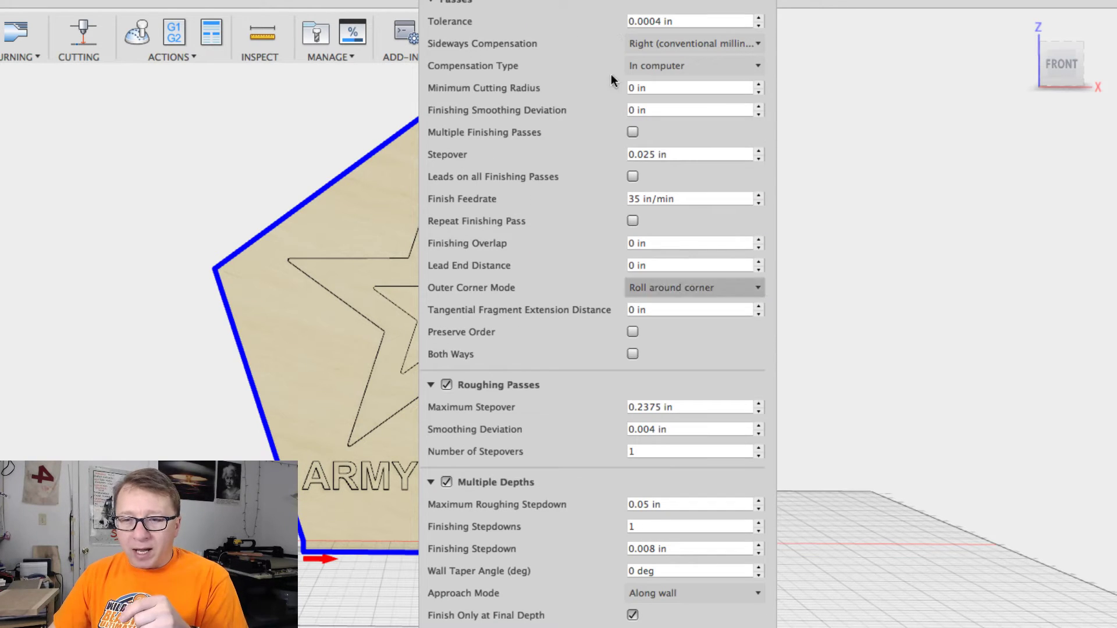
{"action": "scroll", "coordinate": [596, 314], "scroll_direction": "up", "scroll_amount": 1}
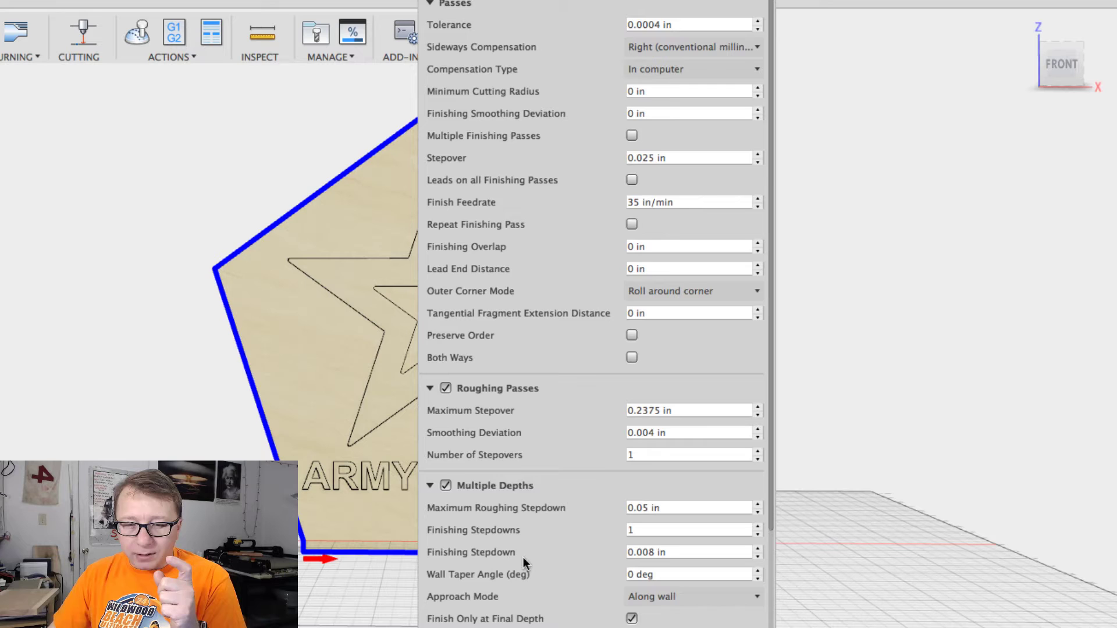
{"action": "scroll", "coordinate": [611, 573], "scroll_direction": "down", "scroll_amount": 5}
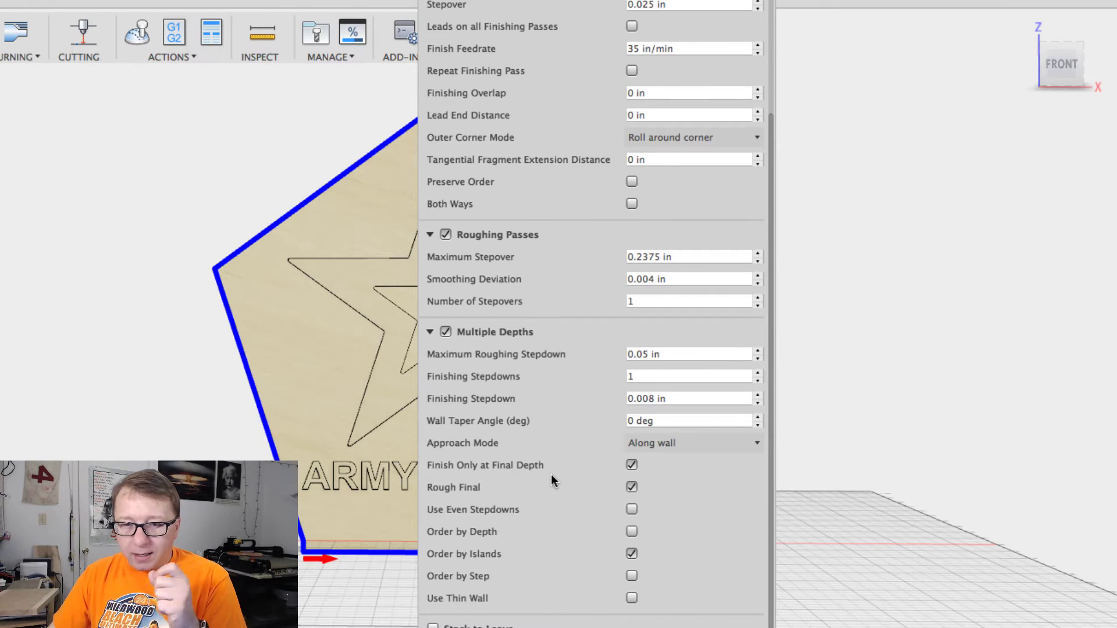
{"action": "left_click", "coordinate": [632, 465]}
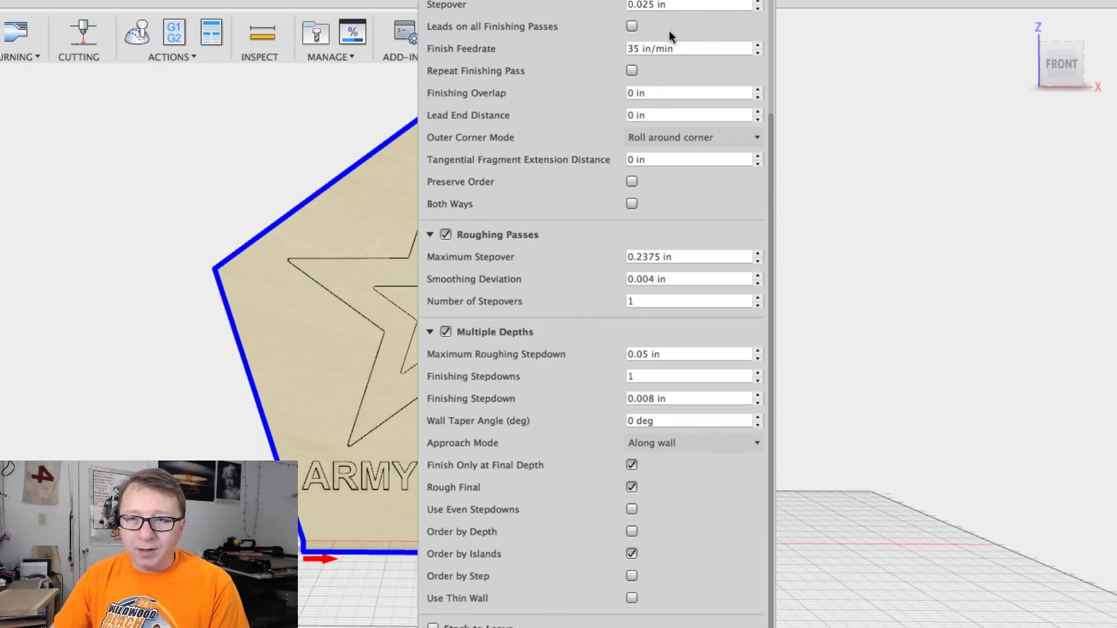
{"action": "triple_click", "coordinate": [669, 49]}
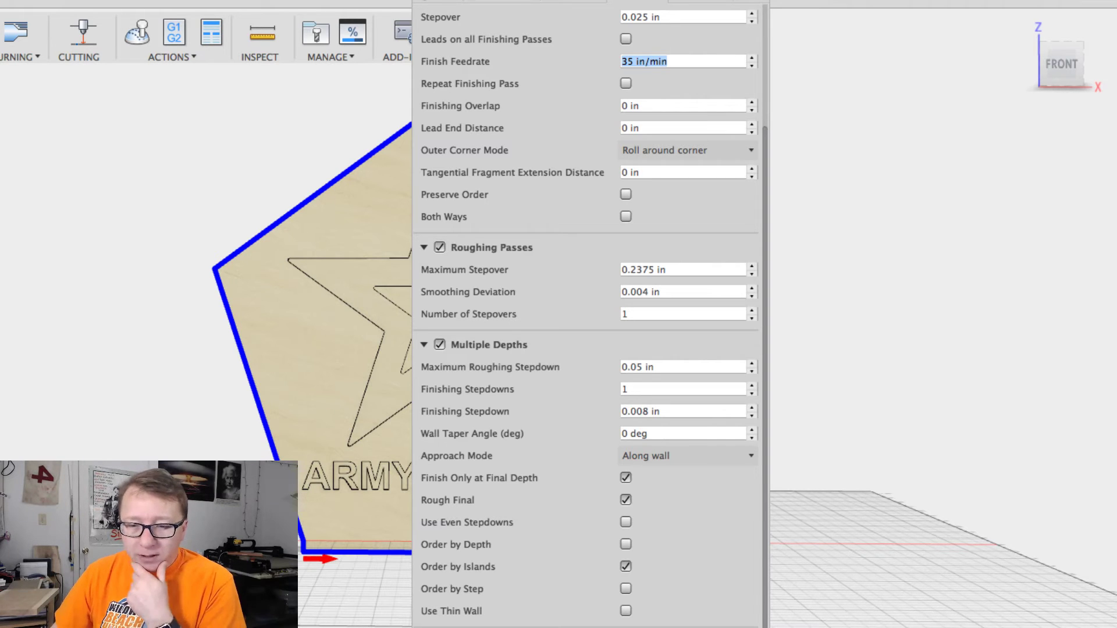
Accept the contour operation's settings and close its panel.
{"action": "key", "text": "Return"}
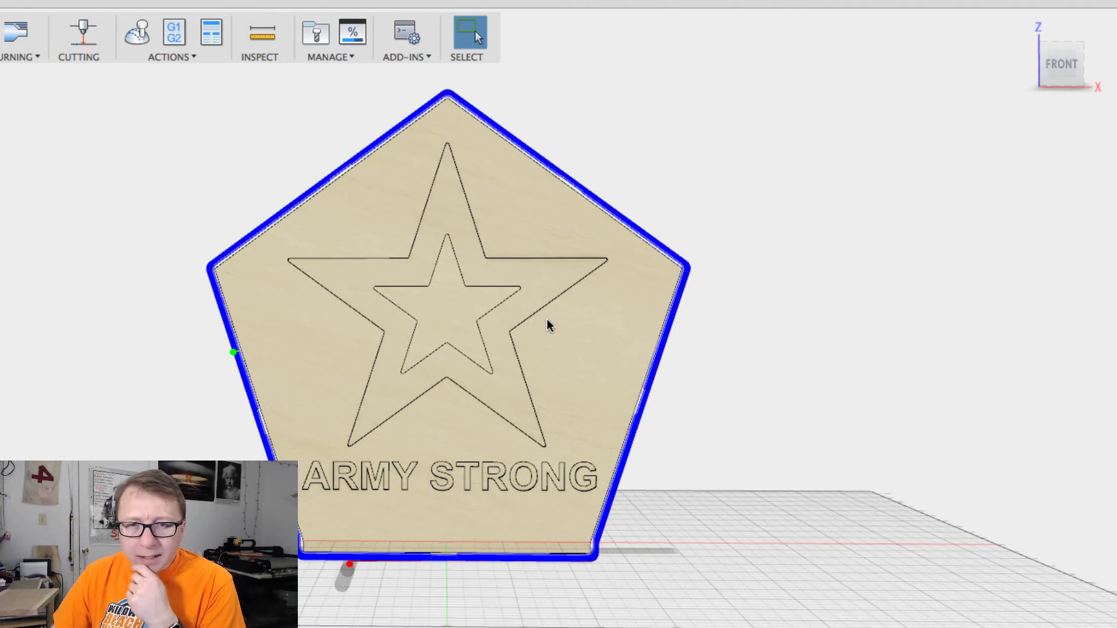
{"action": "scroll", "coordinate": [547, 323], "scroll_direction": "down", "scroll_amount": 1}
{"action": "scroll", "coordinate": [556, 319], "scroll_direction": "up", "scroll_amount": 2}
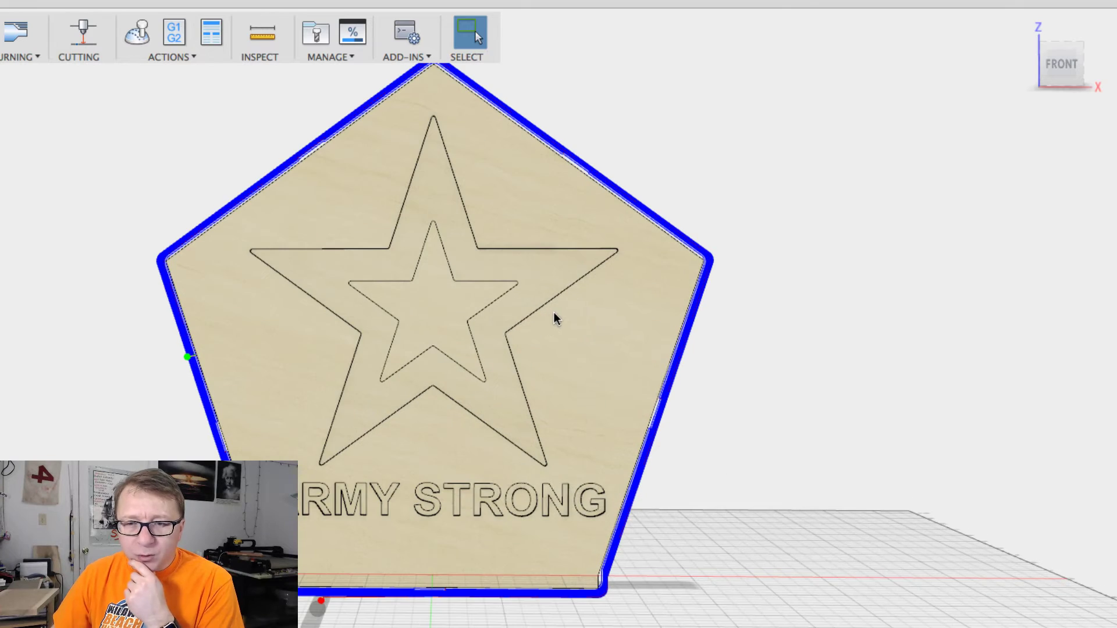
Switch to the Front view and zoom into the roughing and finishing passes along the pentagon's top edge.
{"action": "left_click", "coordinate": [1062, 65]}
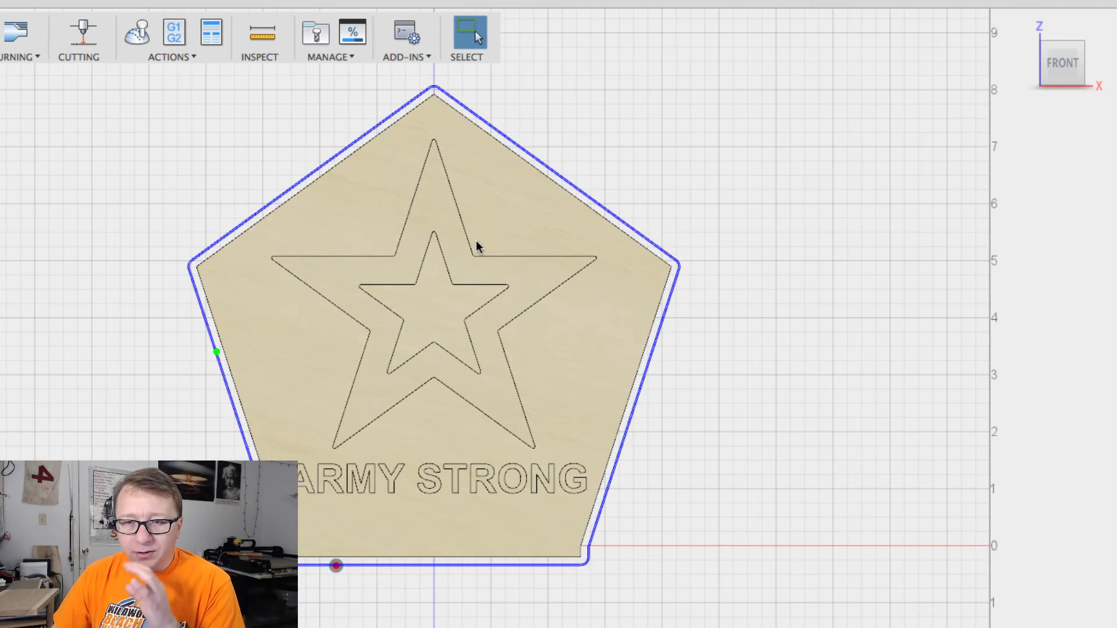
{"action": "scroll", "coordinate": [524, 144], "scroll_direction": "up", "scroll_amount": 3}
{"action": "scroll", "coordinate": [498, 125], "scroll_direction": "up", "scroll_amount": 4}
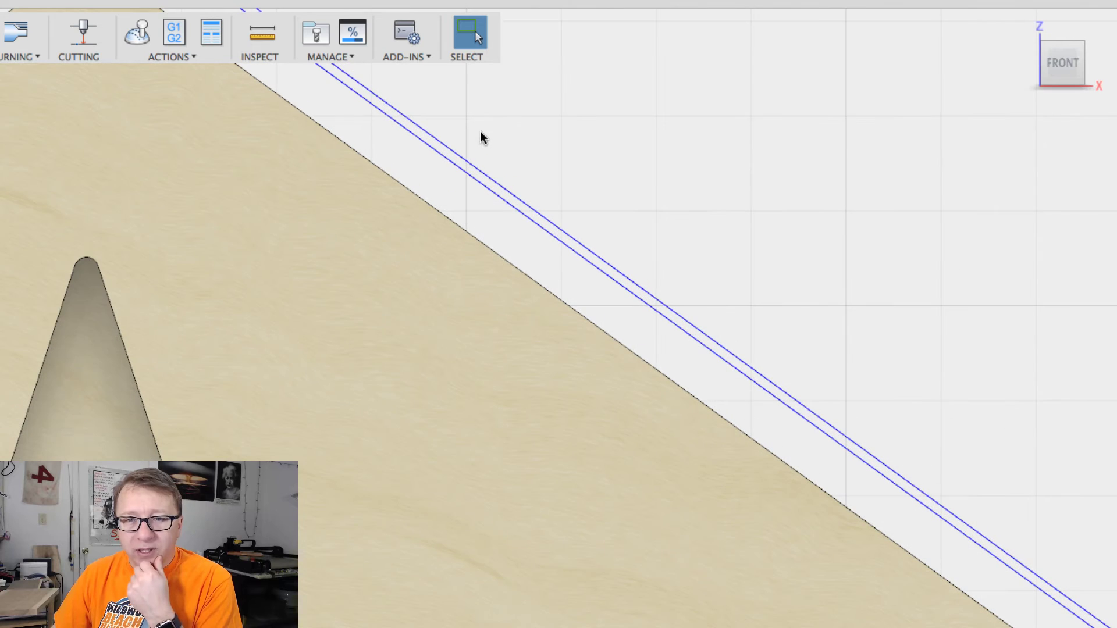
{"action": "middle_click_drag", "start_coordinate": [488, 137], "coordinate": [663, 349]}
{"action": "scroll", "coordinate": [355, 182], "scroll_direction": "up", "scroll_amount": 1}
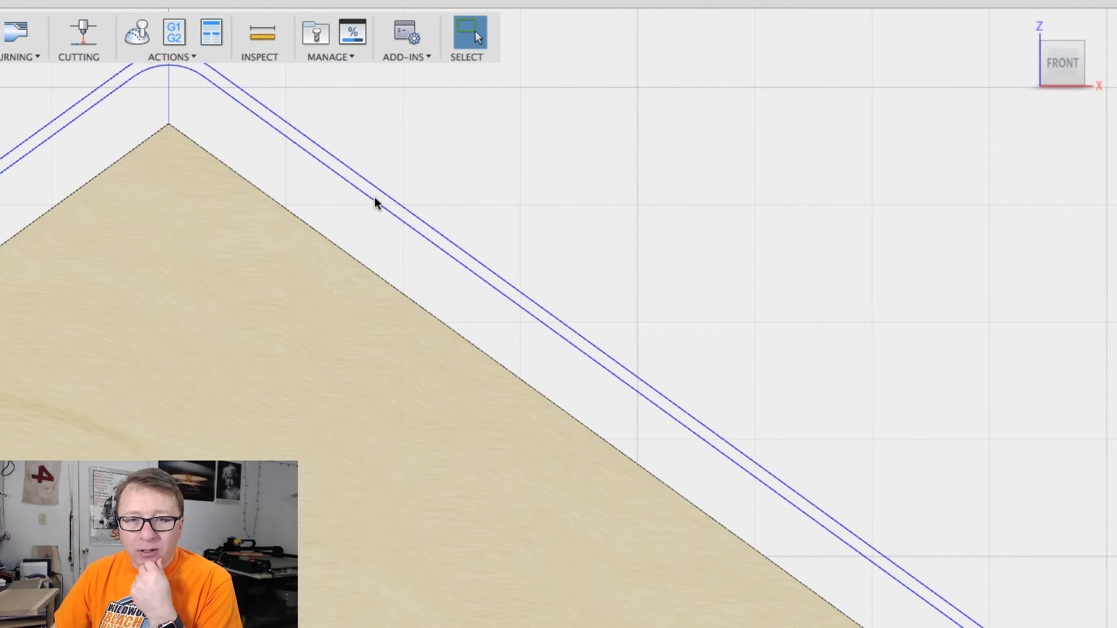
{"action": "scroll", "coordinate": [378, 208], "scroll_direction": "up", "scroll_amount": 5}
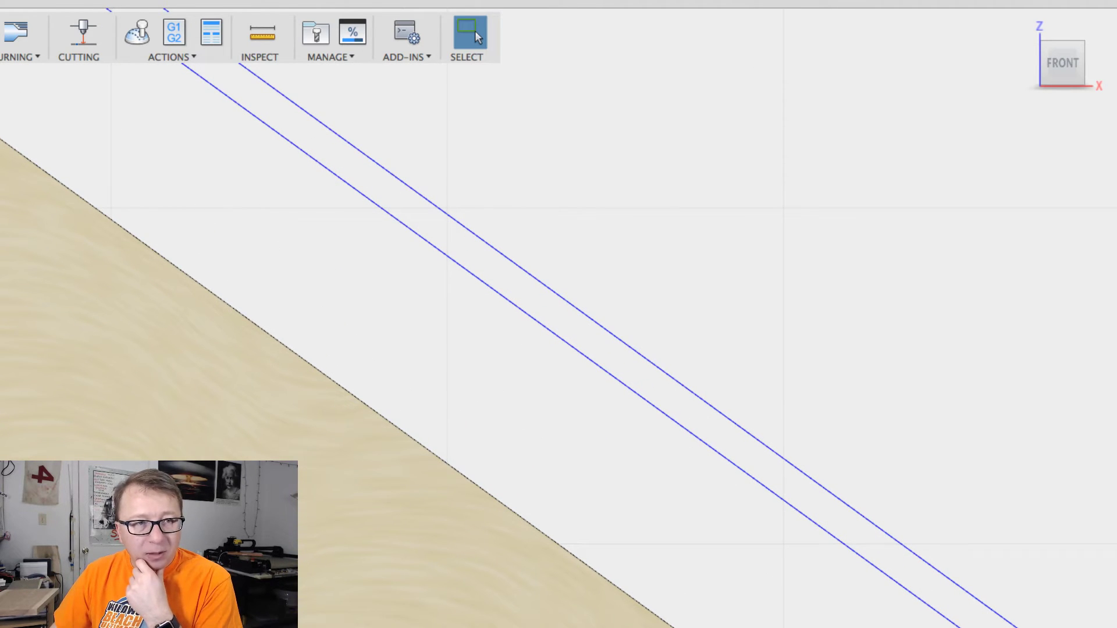
Reopen the contour's pass settings, inspect the Stepover value, and close them unchanged.
{"action": "left_click", "coordinate": [647, 4]}
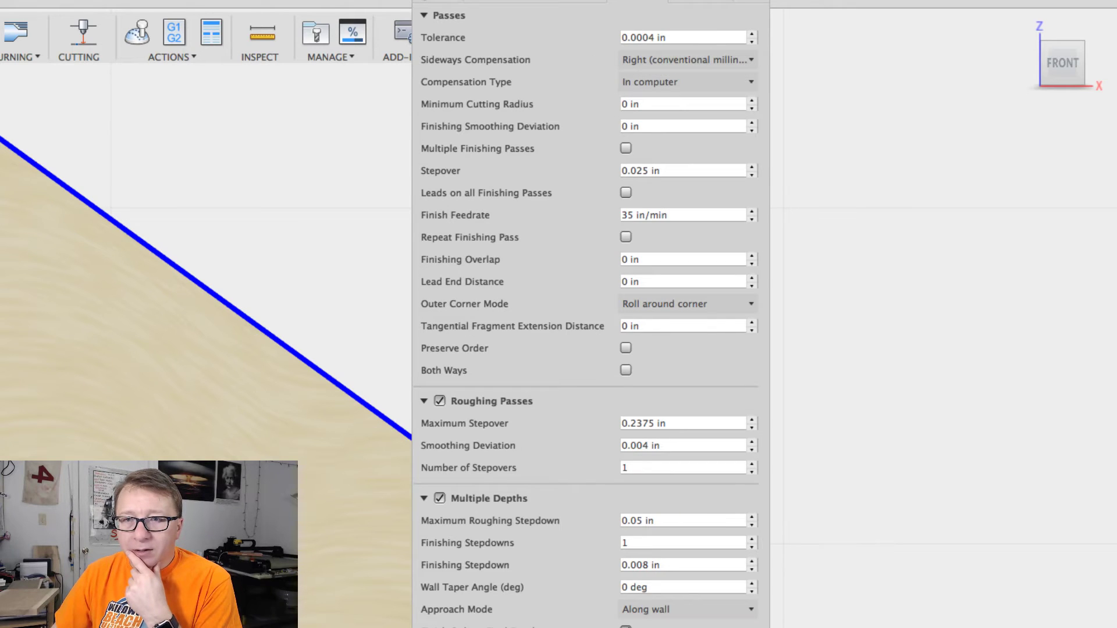
{"action": "triple_click", "coordinate": [634, 189]}
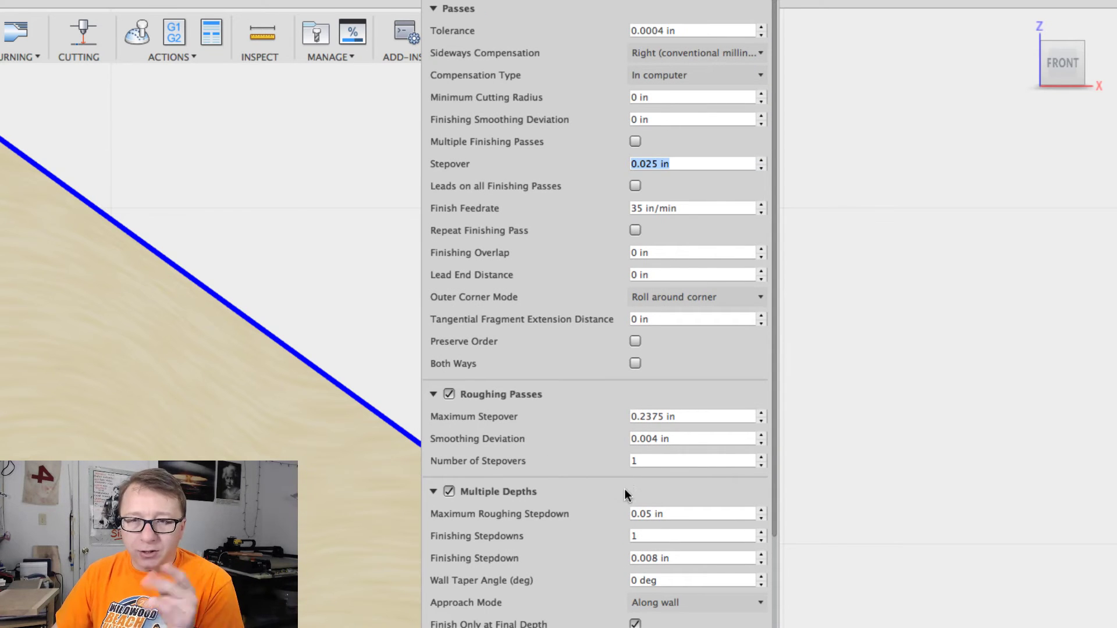
{"action": "key", "text": "Return"}
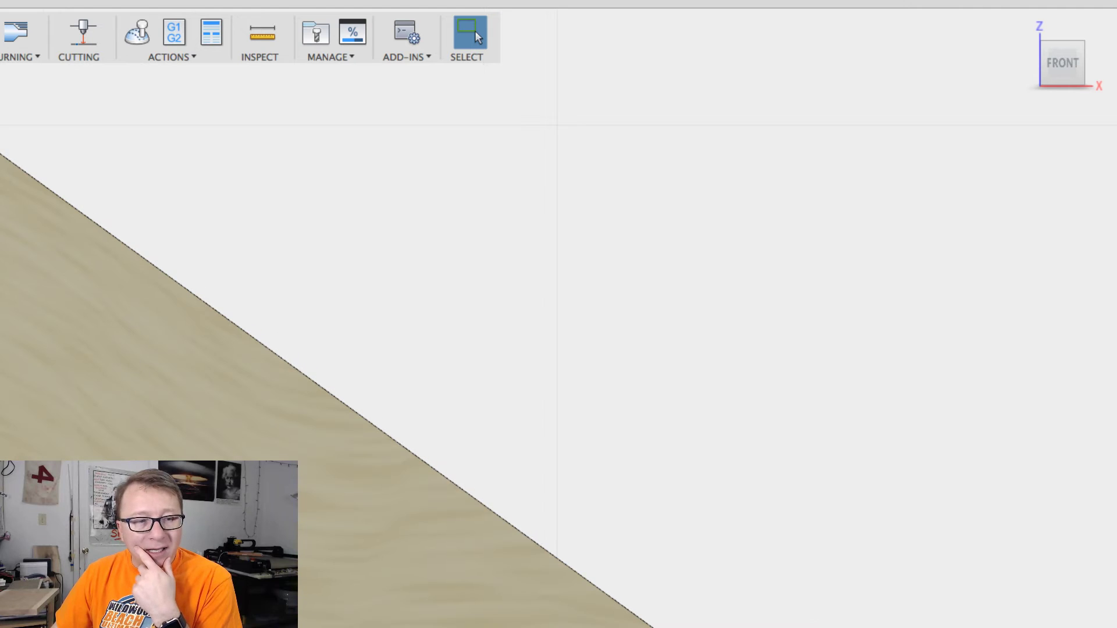
{"action": "scroll", "coordinate": [637, 256], "scroll_direction": "down", "scroll_amount": 5}
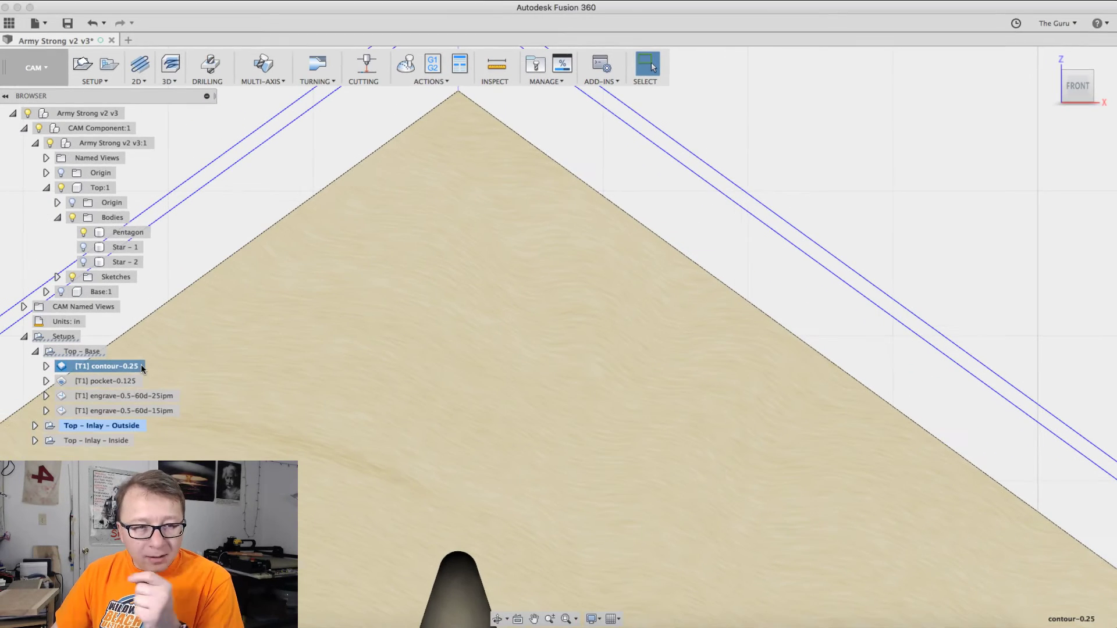
Open the Toolpath Moves list for contour-0.25 and move it to the right.
{"action": "right_click", "coordinate": [139, 369]}
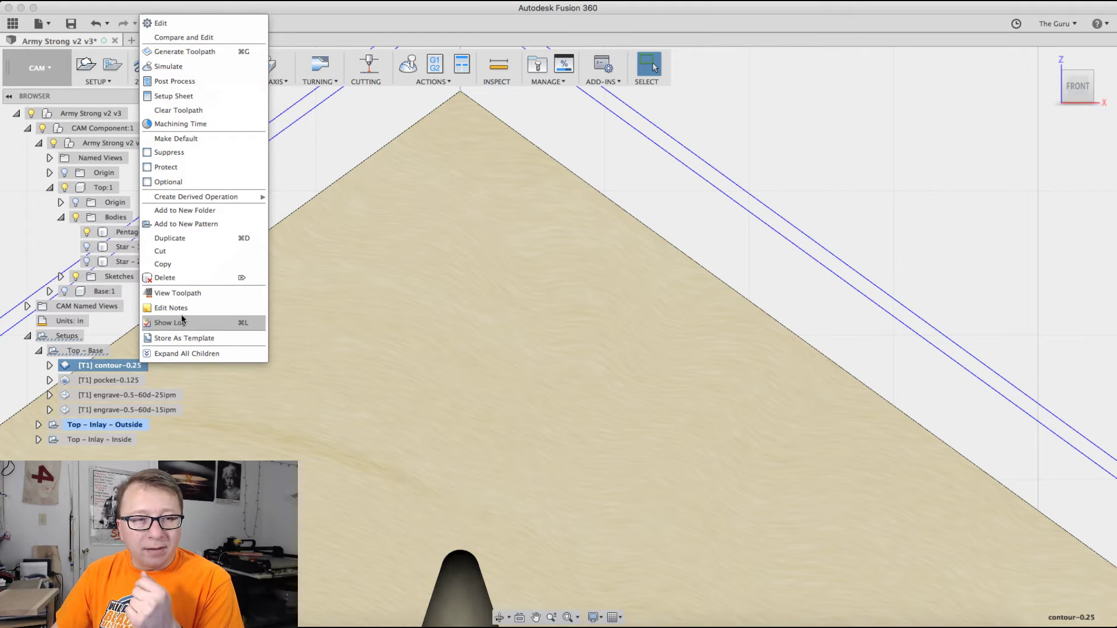
{"action": "left_click", "coordinate": [186, 294]}
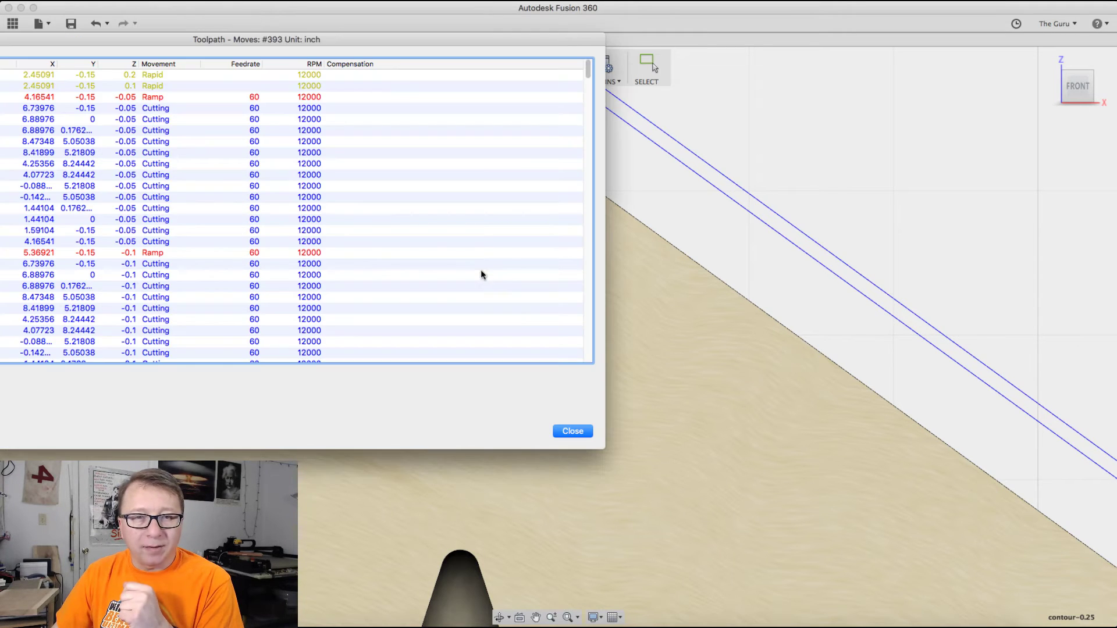
{"action": "left_click_drag", "start_coordinate": [417, 50], "coordinate": [691, 30]}
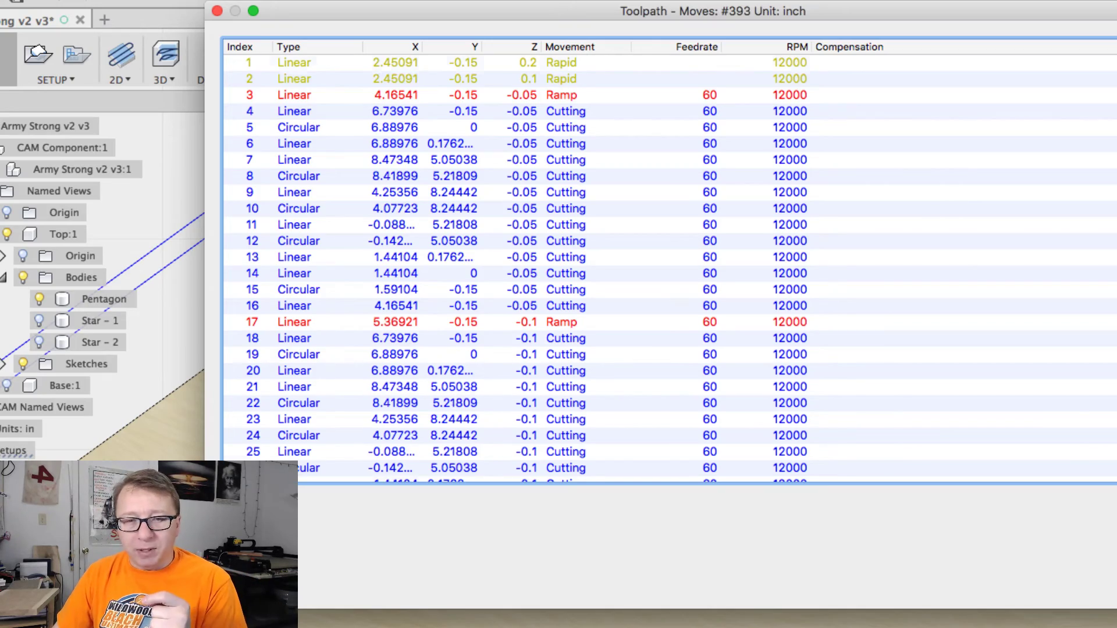
Scroll through the 393 moves to review the roughing step-downs at feed 60, plunge 25.
{"action": "scroll", "coordinate": [669, 262], "scroll_direction": "down", "scroll_amount": 20}
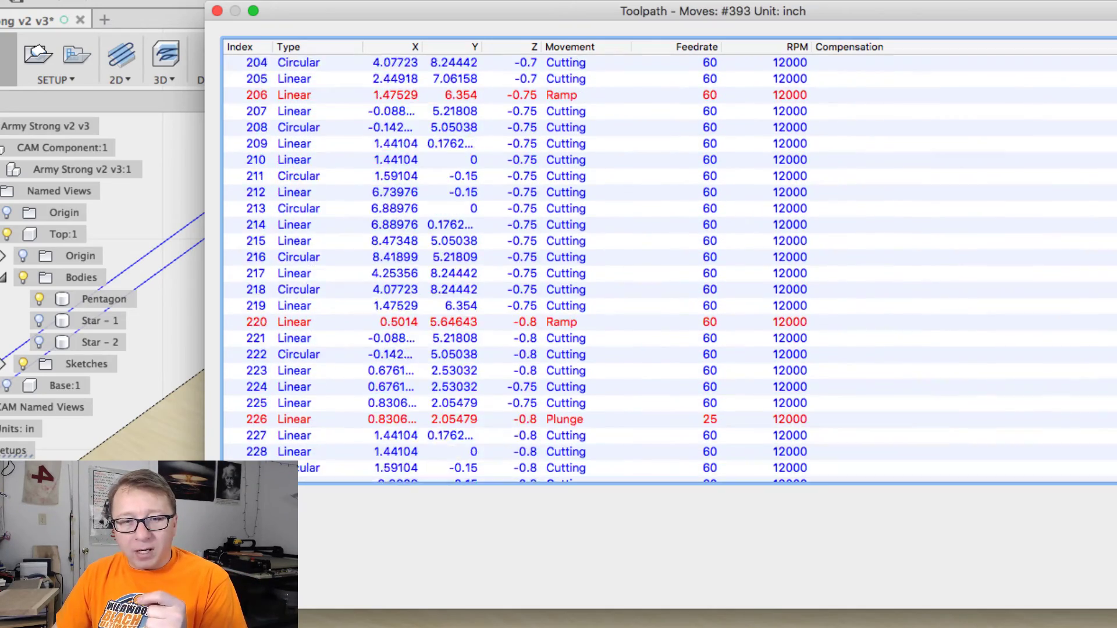
{"action": "scroll", "coordinate": [669, 262], "scroll_direction": "down", "scroll_amount": 20}
{"action": "scroll", "coordinate": [670, 262], "scroll_direction": "up", "scroll_amount": 10}
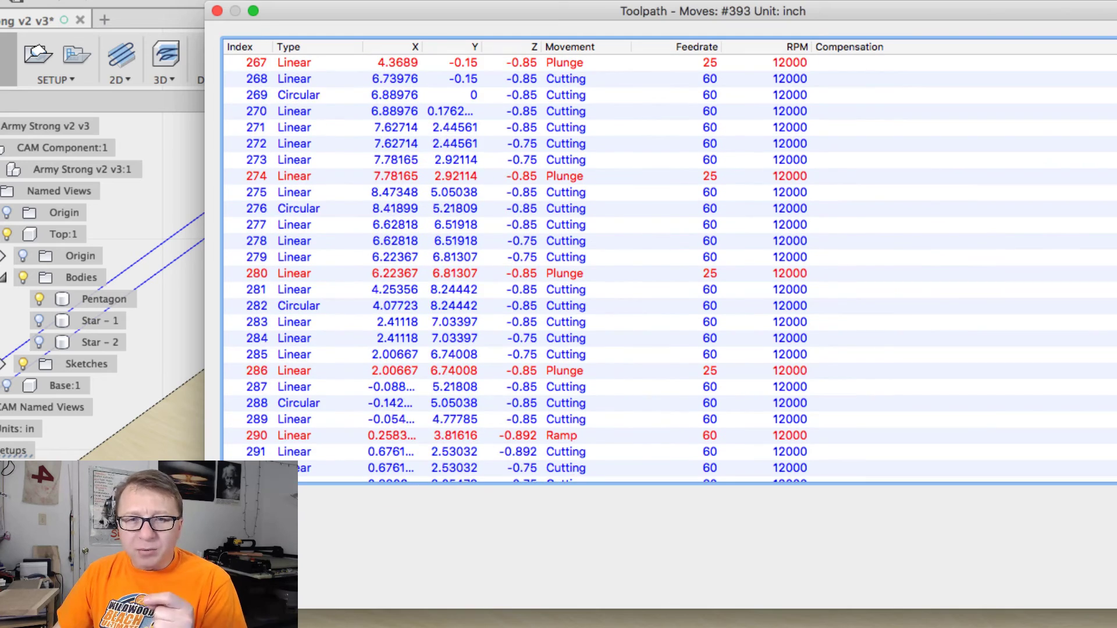
{"action": "scroll", "coordinate": [669, 262], "scroll_direction": "up", "scroll_amount": 6}
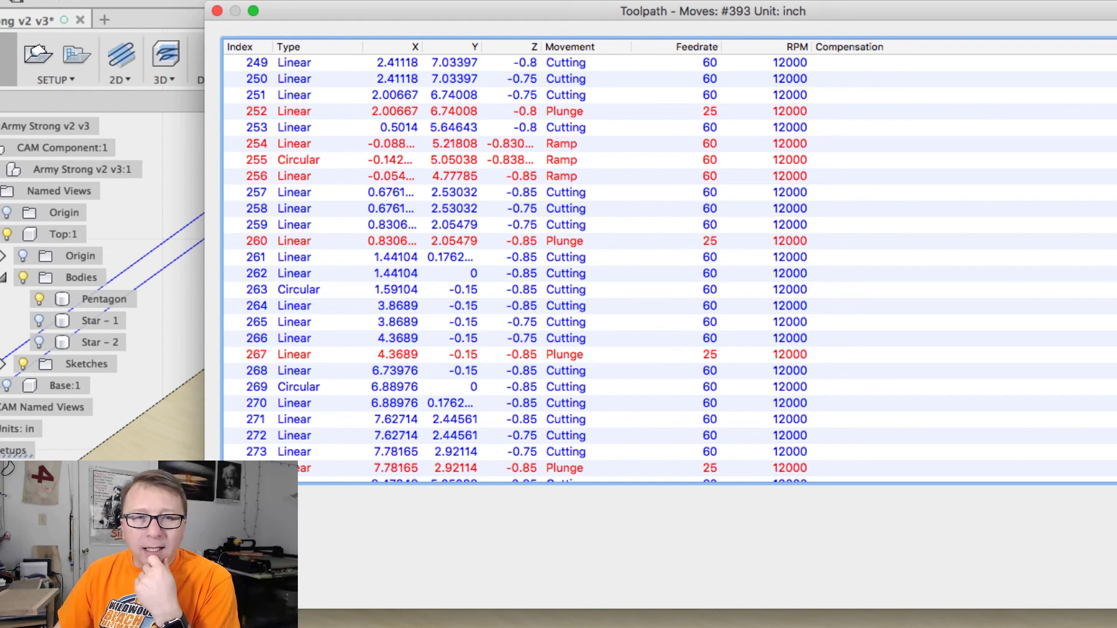
{"action": "scroll", "coordinate": [671, 269], "scroll_direction": "down", "scroll_amount": 10}
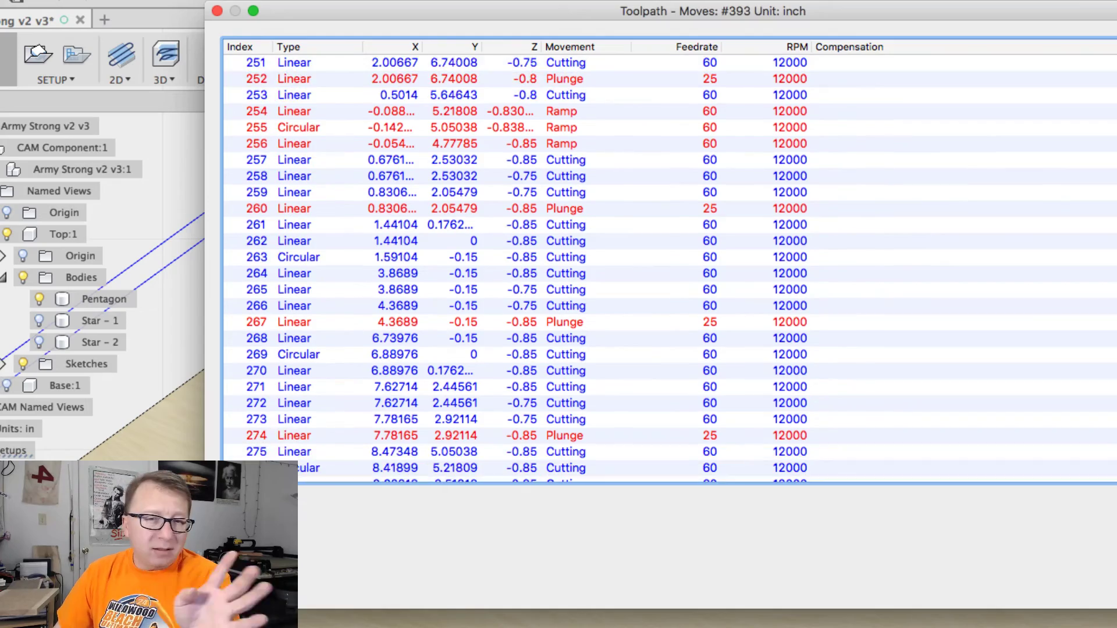
{"action": "scroll", "coordinate": [670, 268], "scroll_direction": "down", "scroll_amount": 15}
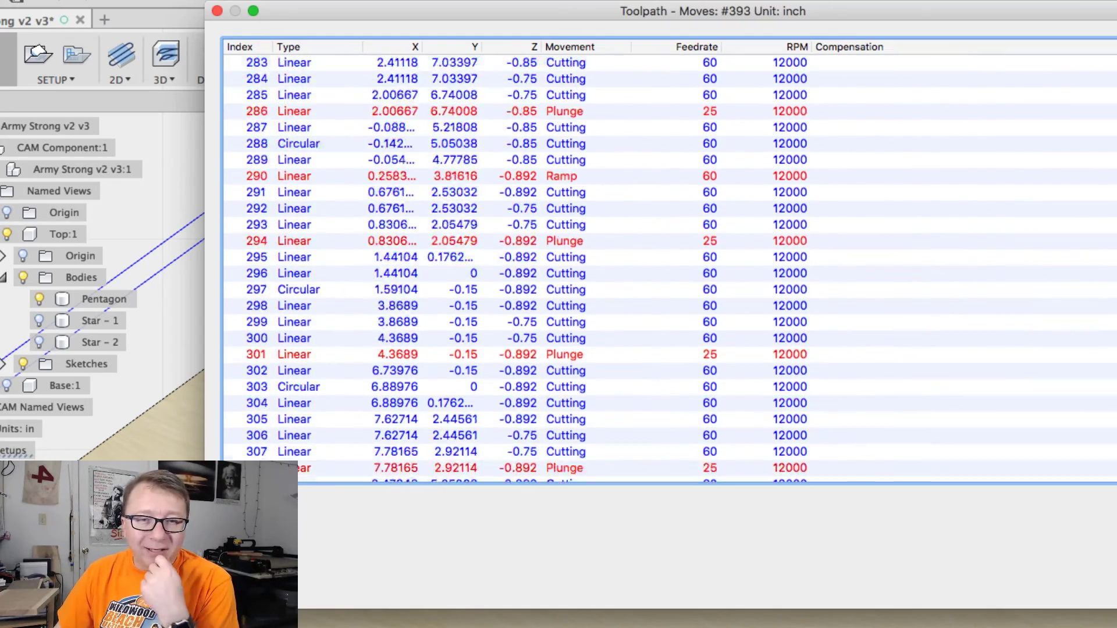
Inspect plunge row 363, finish-cut row 364 at feed 35 and plunge row 370, then scroll to the end.
{"action": "scroll", "coordinate": [670, 269], "scroll_direction": "down", "scroll_amount": 15}
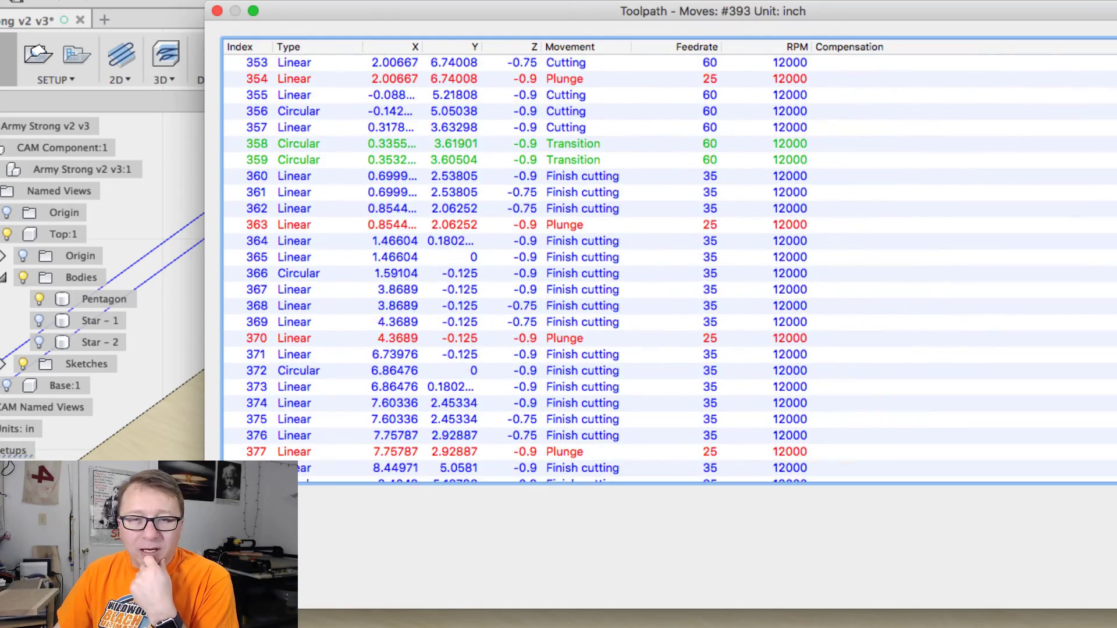
{"action": "scroll", "coordinate": [671, 268], "scroll_direction": "up", "scroll_amount": 7}
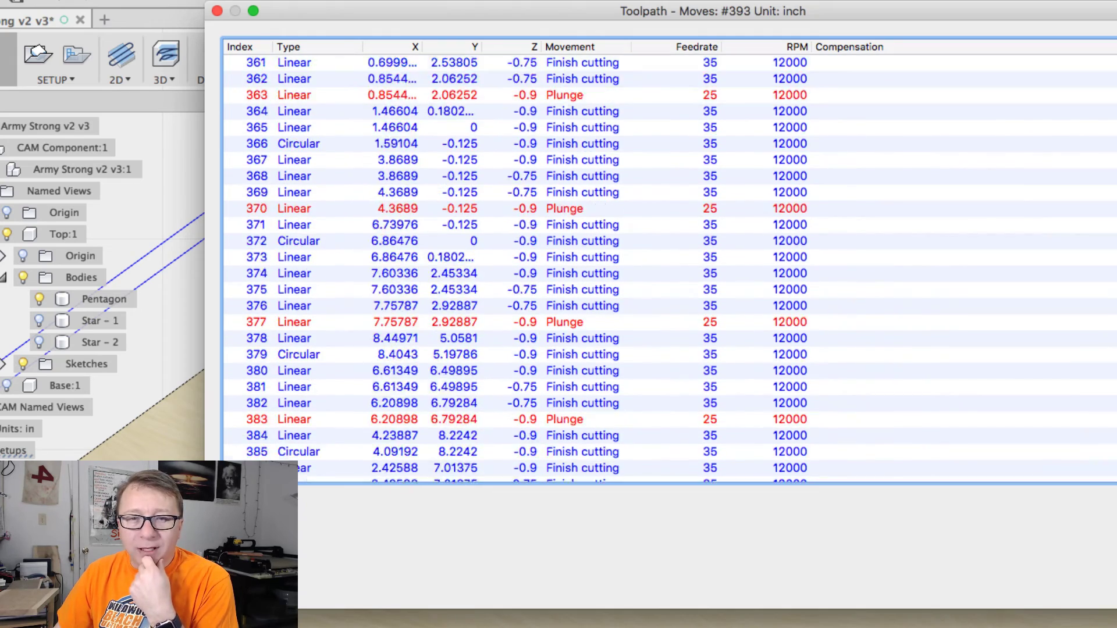
{"action": "scroll", "coordinate": [670, 269], "scroll_direction": "down", "scroll_amount": 7}
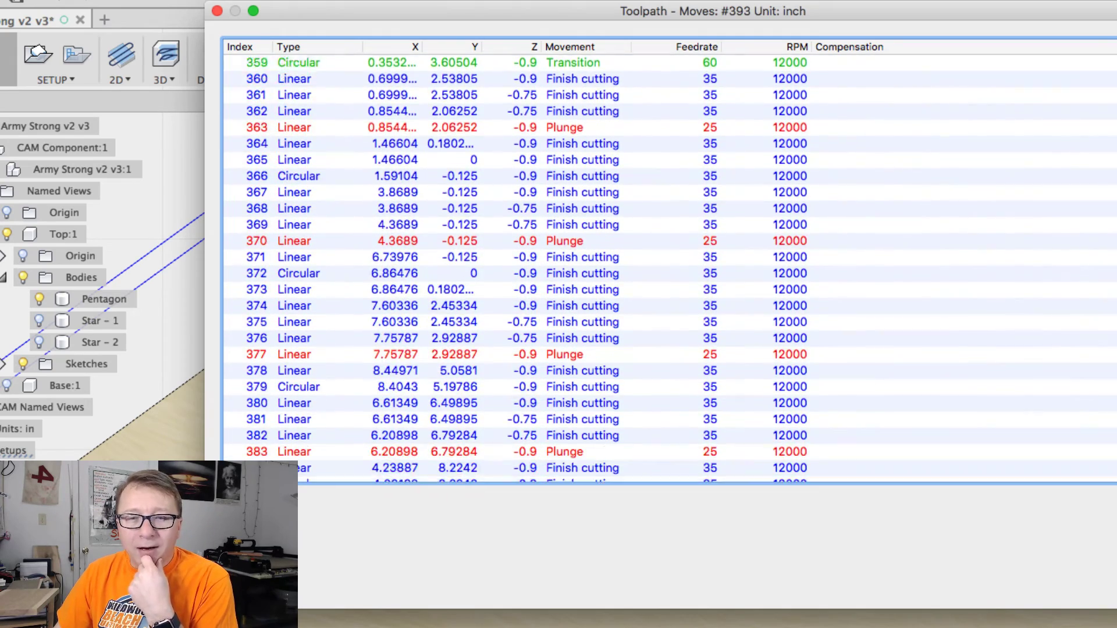
{"action": "scroll", "coordinate": [671, 269], "scroll_direction": "up", "scroll_amount": 4}
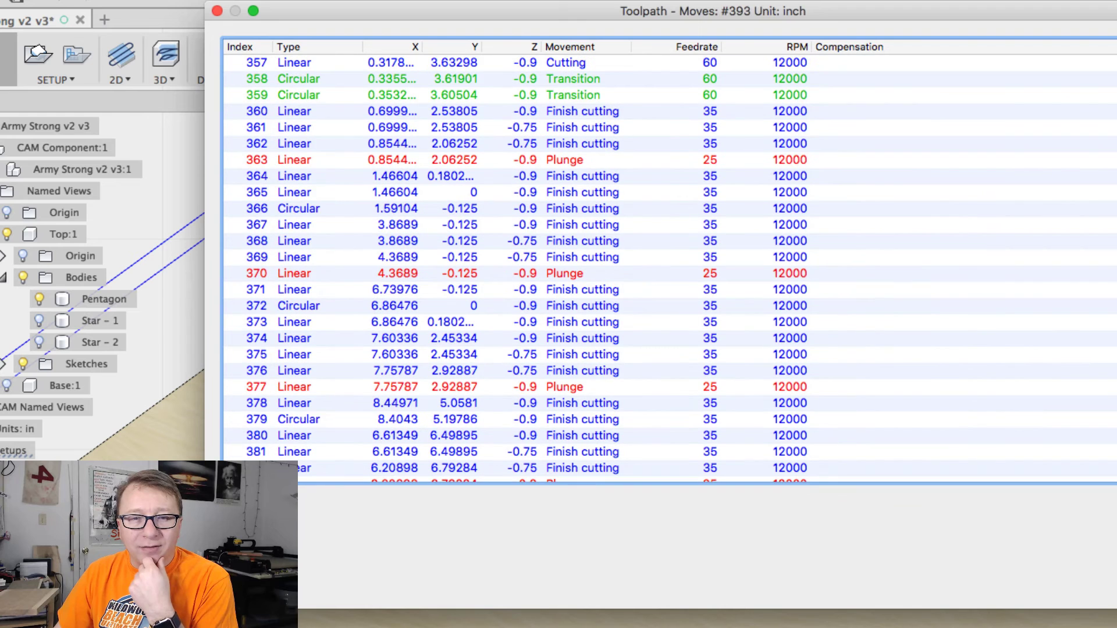
{"action": "left_click", "coordinate": [565, 162]}
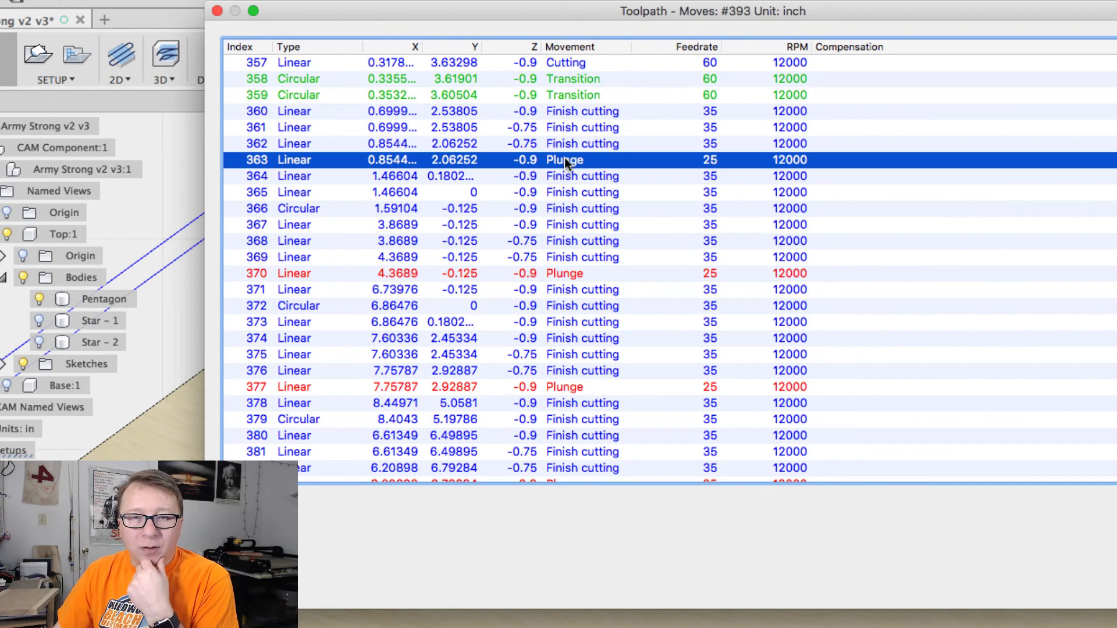
{"action": "left_click", "coordinate": [590, 177]}
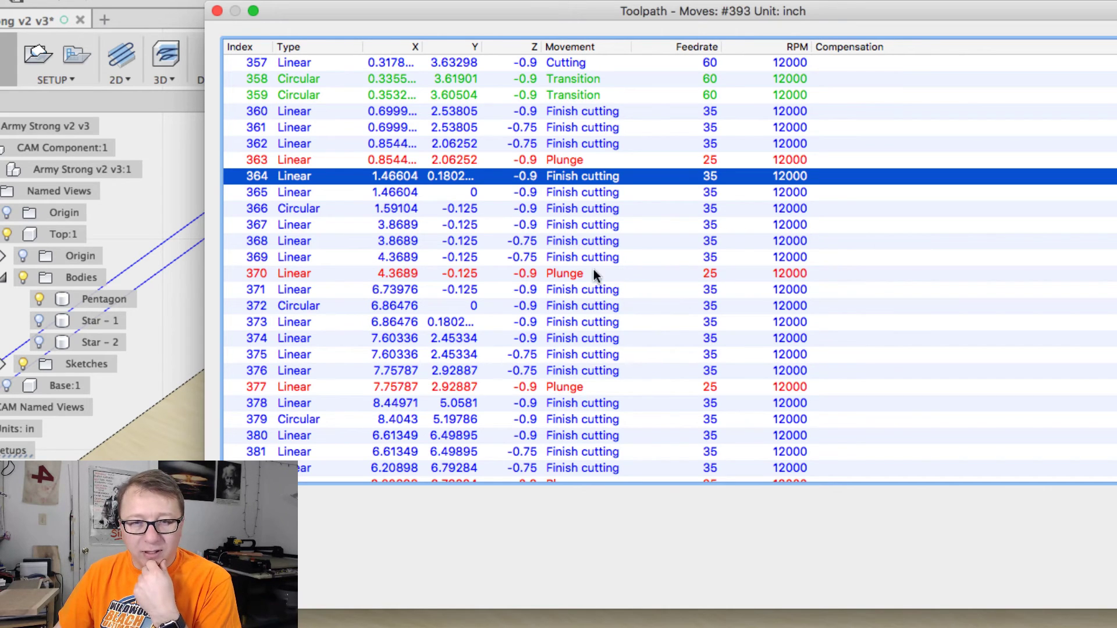
{"action": "left_click", "coordinate": [470, 274]}
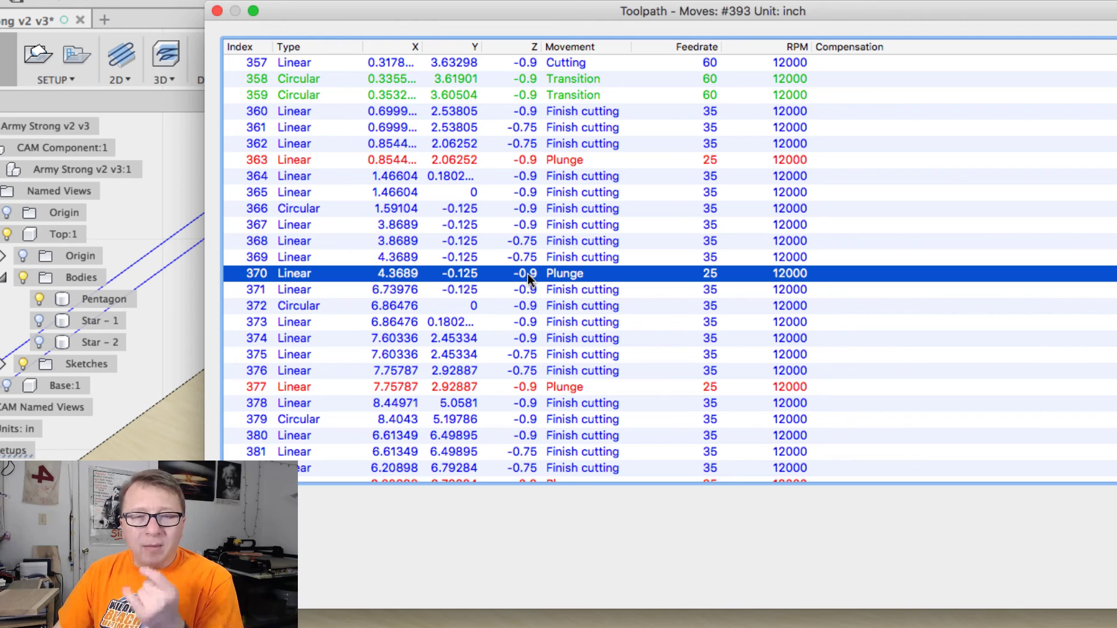
{"action": "scroll", "coordinate": [550, 288], "scroll_direction": "down", "scroll_amount": 5}
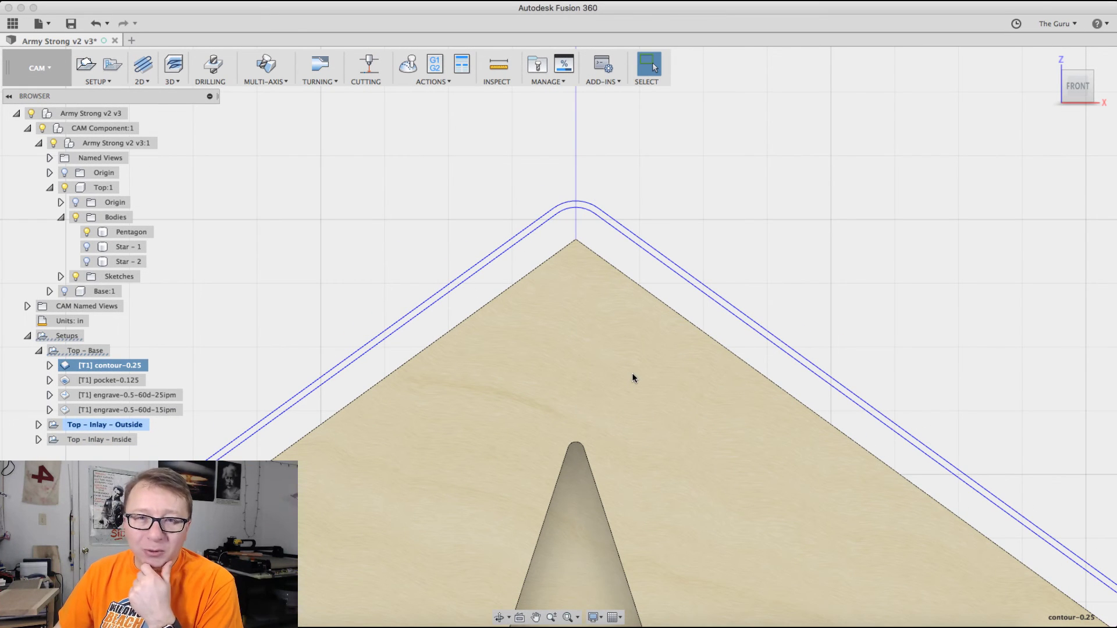
{"action": "scroll", "coordinate": [635, 390], "scroll_direction": "down", "scroll_amount": 3}
{"action": "middle_click_drag", "start_coordinate": [636, 400], "coordinate": [620, 271]}
{"action": "scroll", "coordinate": [619, 317], "scroll_direction": "down", "scroll_amount": 5}
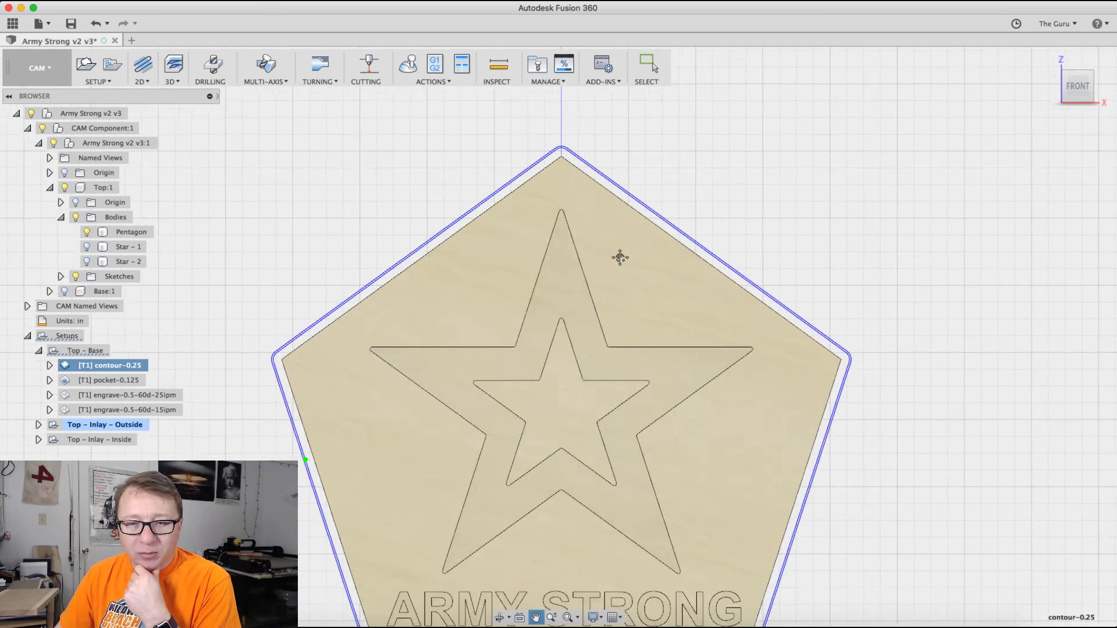
{"action": "middle_click_drag", "start_coordinate": [630, 310], "coordinate": [602, 230]}
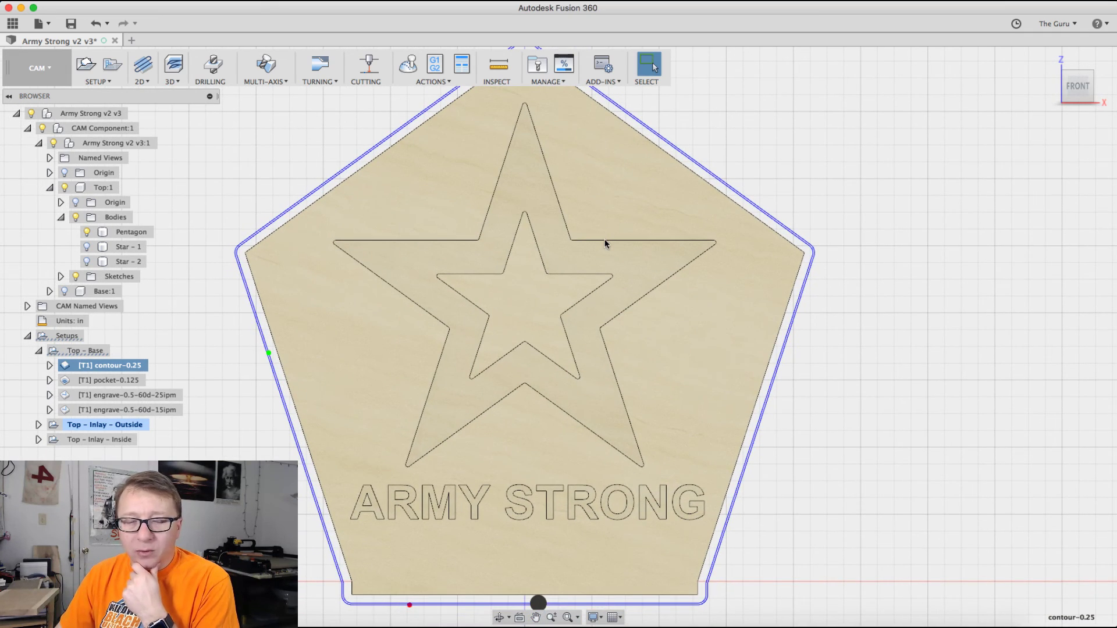